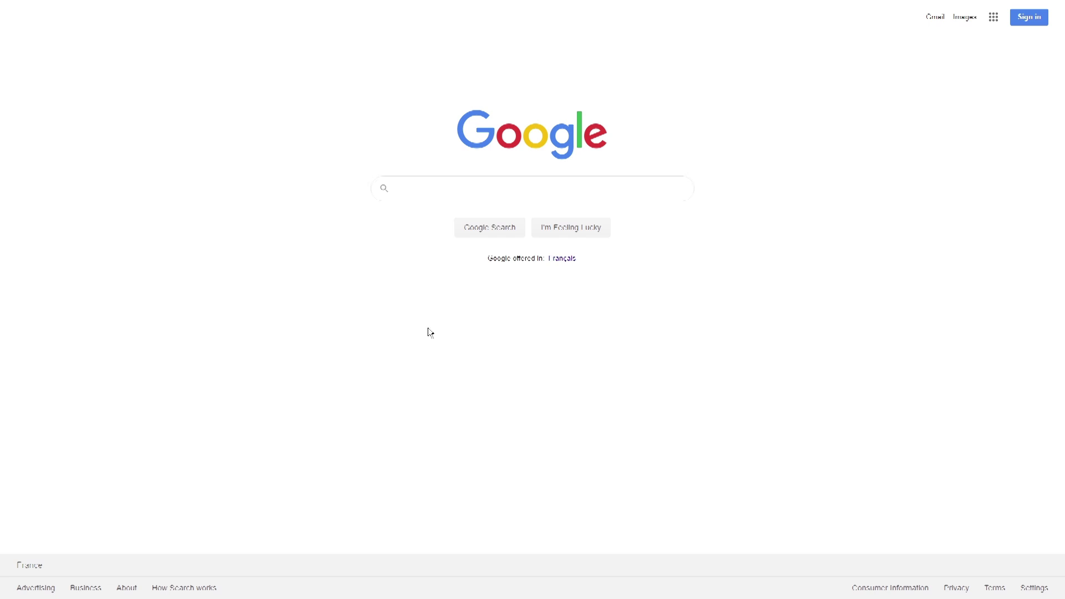
Search Google for "MSI X370 Gaming pro carbon" and open the French MSI product page for the motherboard.
{"action": "left_click", "coordinate": [434, 193]}
{"action": "type", "text": "MSI X3"}
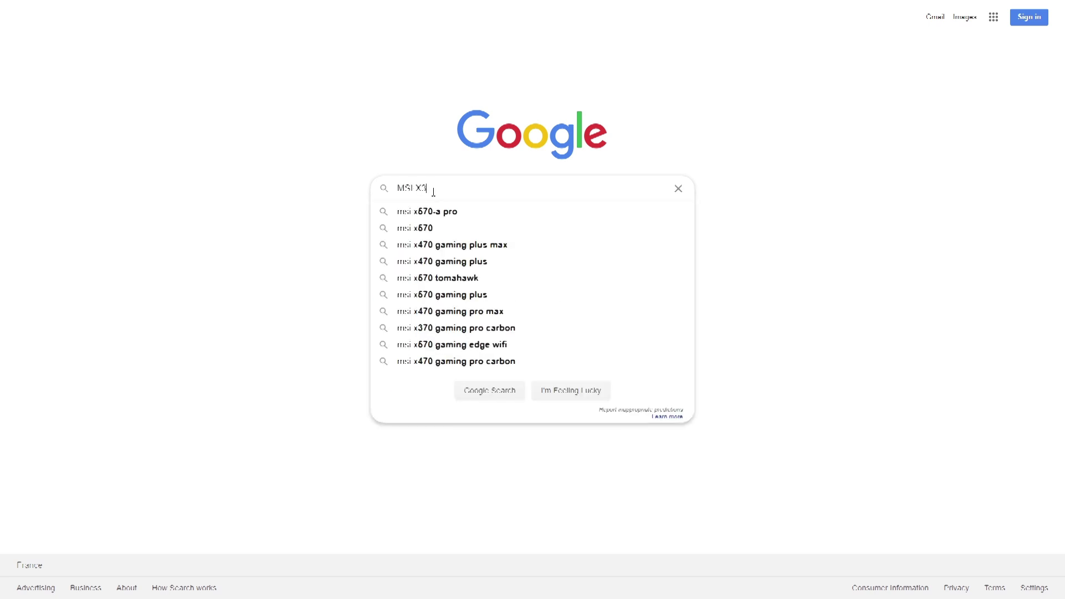
{"action": "type", "text": "70 Gaming pro car"}
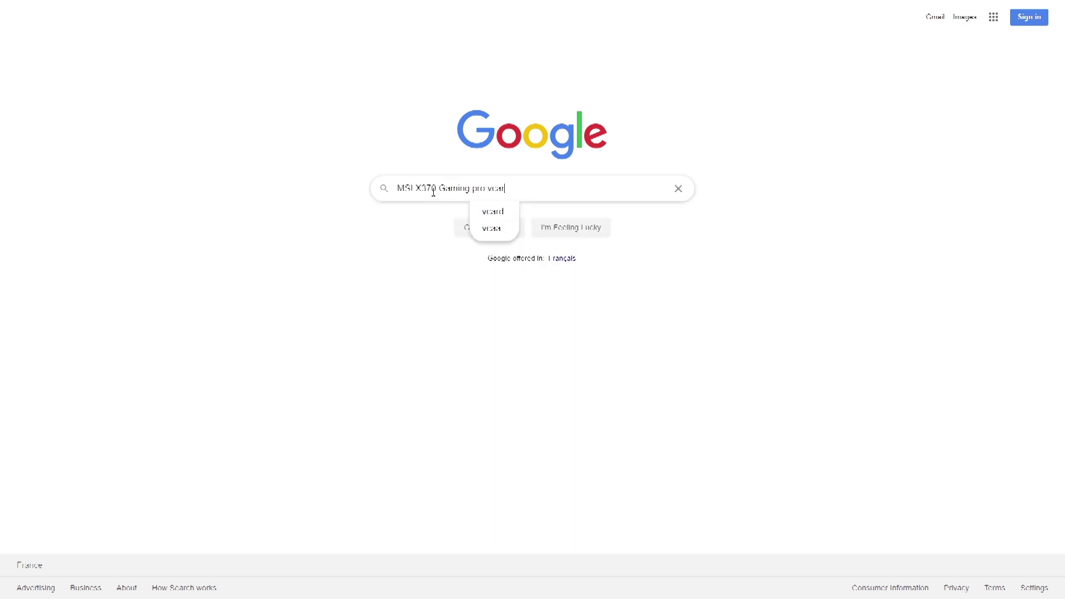
{"action": "type", "text": "bon"}
{"action": "key", "text": "Return"}
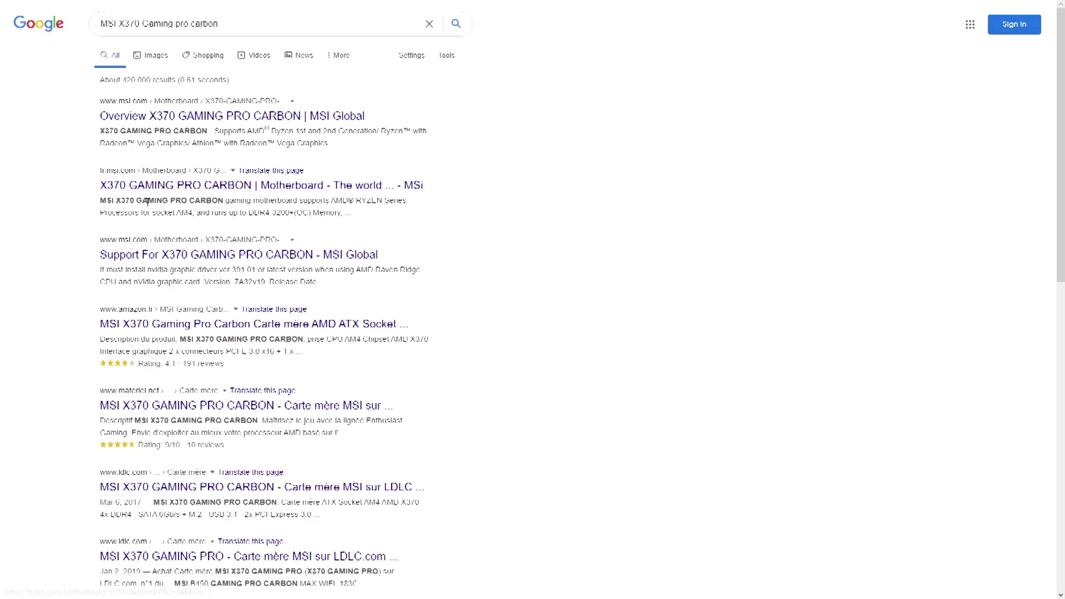
{"action": "left_click", "coordinate": [136, 188]}
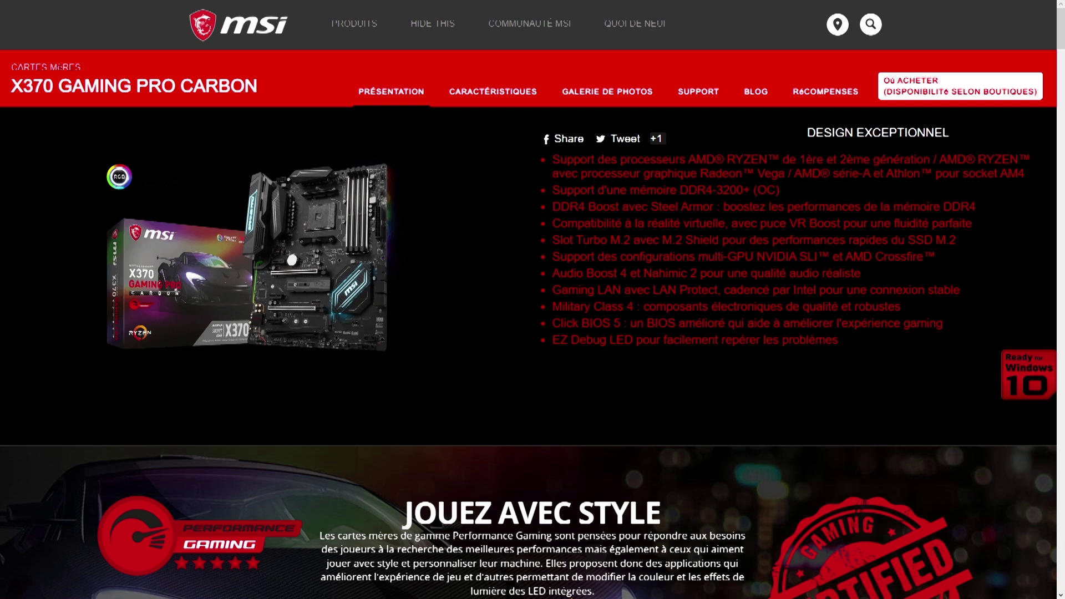
Open the motherboard's support page, go to its drivers (Pilotes) and choose Win10 64 as the operating system.
{"action": "left_click", "coordinate": [688, 96]}
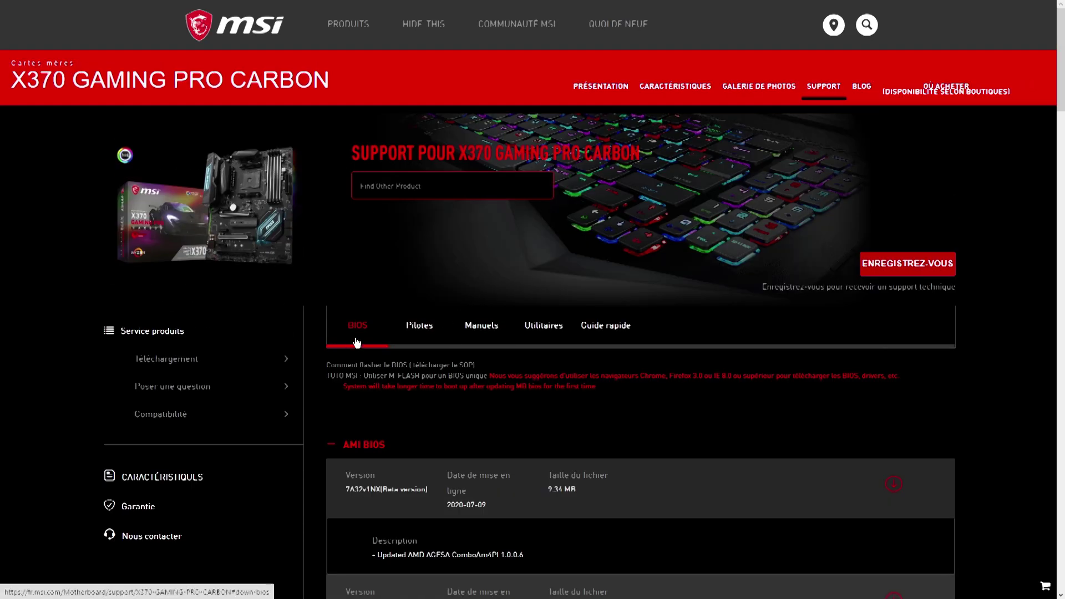
{"action": "left_click", "coordinate": [432, 340]}
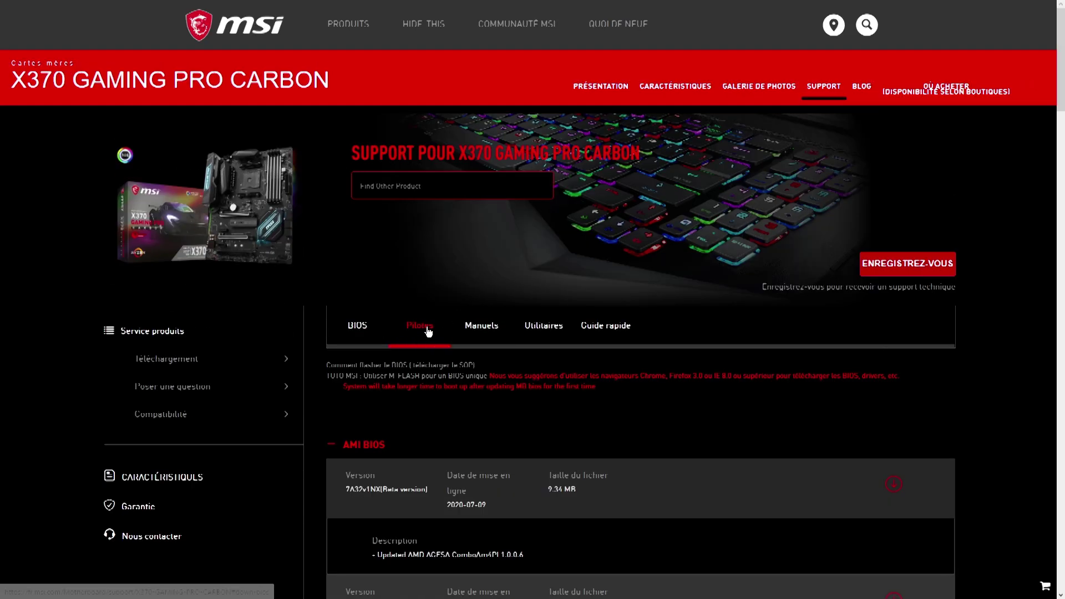
{"action": "left_click", "coordinate": [425, 401]}
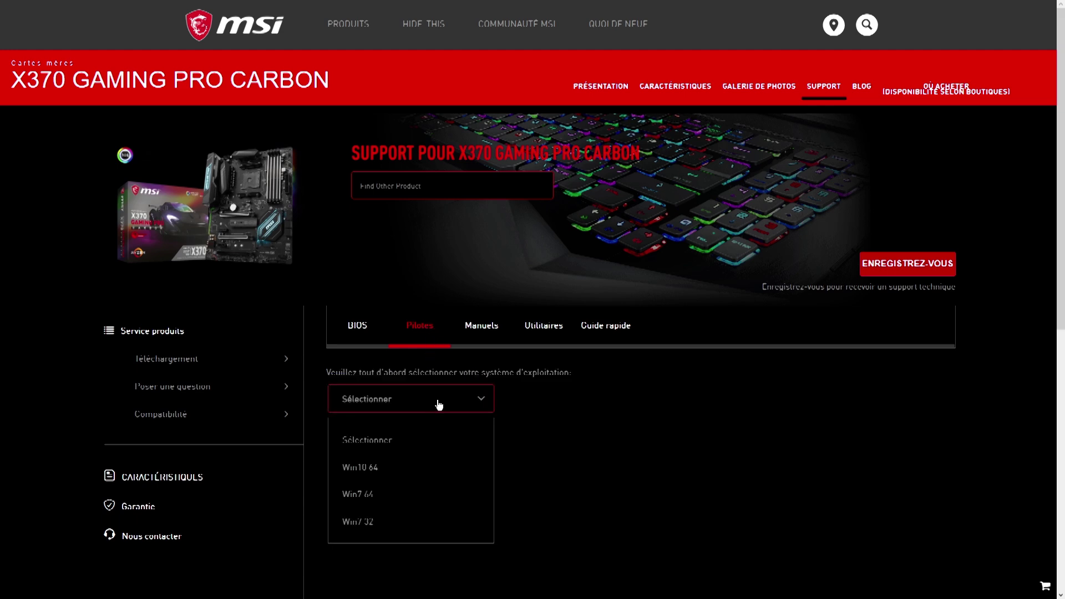
{"action": "scroll", "coordinate": [436, 405], "scroll_direction": "down", "scroll_amount": 2}
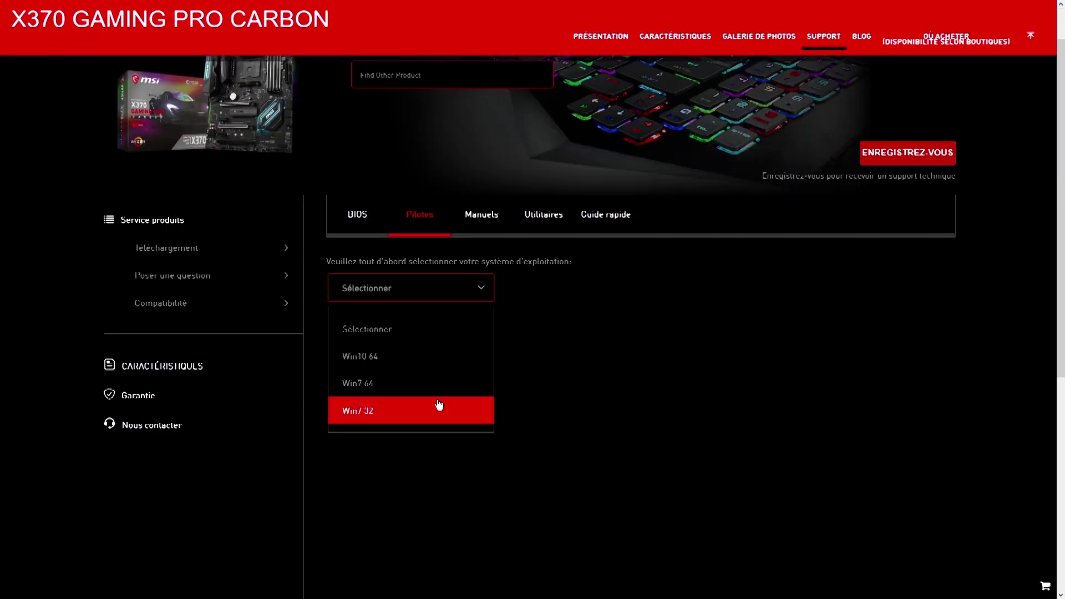
{"action": "left_click", "coordinate": [411, 362]}
Expand the audio, LAN, VGA, System & Chipset and PIDE/SATA driver categories.
{"action": "scroll", "coordinate": [411, 362], "scroll_direction": "down", "scroll_amount": 2}
{"action": "left_click", "coordinate": [366, 390]}
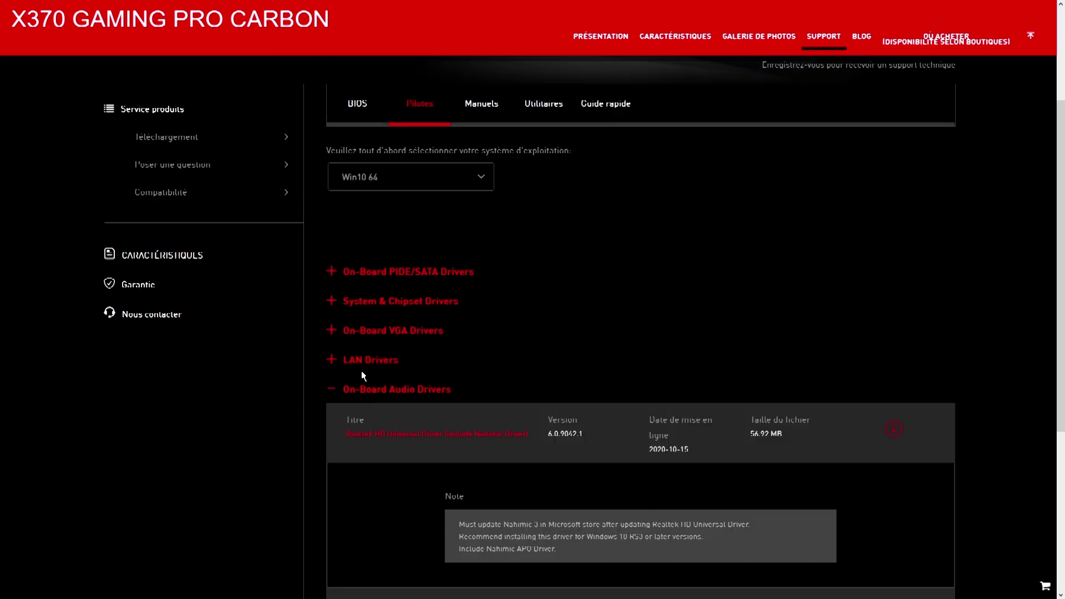
{"action": "left_click", "coordinate": [363, 360]}
{"action": "left_click", "coordinate": [369, 331]}
{"action": "left_click", "coordinate": [373, 301]}
{"action": "left_click", "coordinate": [375, 274]}
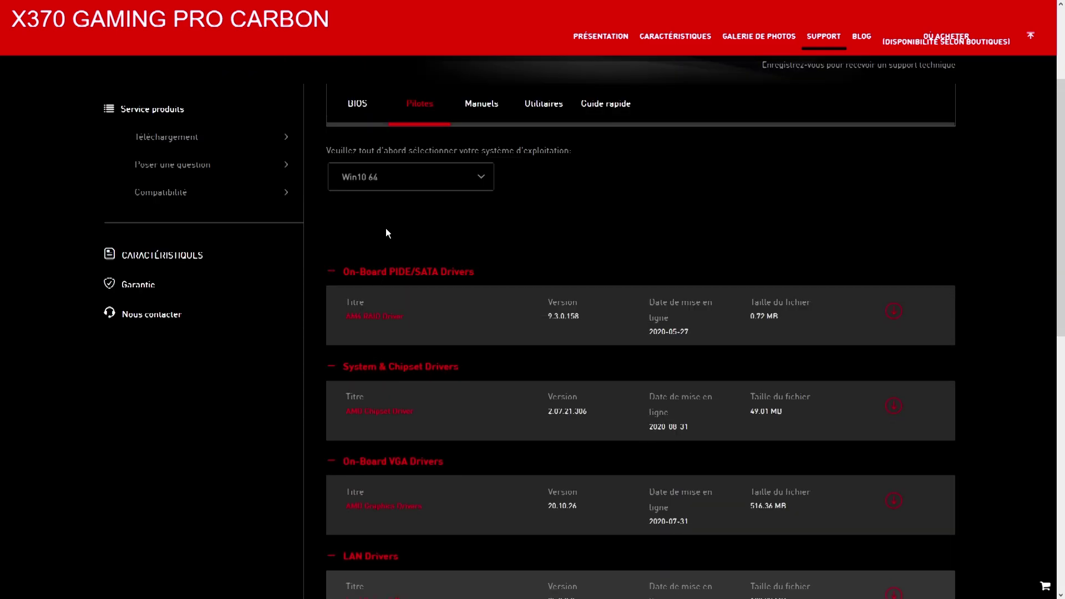
Look through the full driver list, examining the AMD Chipset Driver and AMD Graphics Drivers entries.
{"action": "scroll", "coordinate": [530, 293], "scroll_direction": "down", "scroll_amount": 5}
{"action": "scroll", "coordinate": [536, 305], "scroll_direction": "down", "scroll_amount": 6}
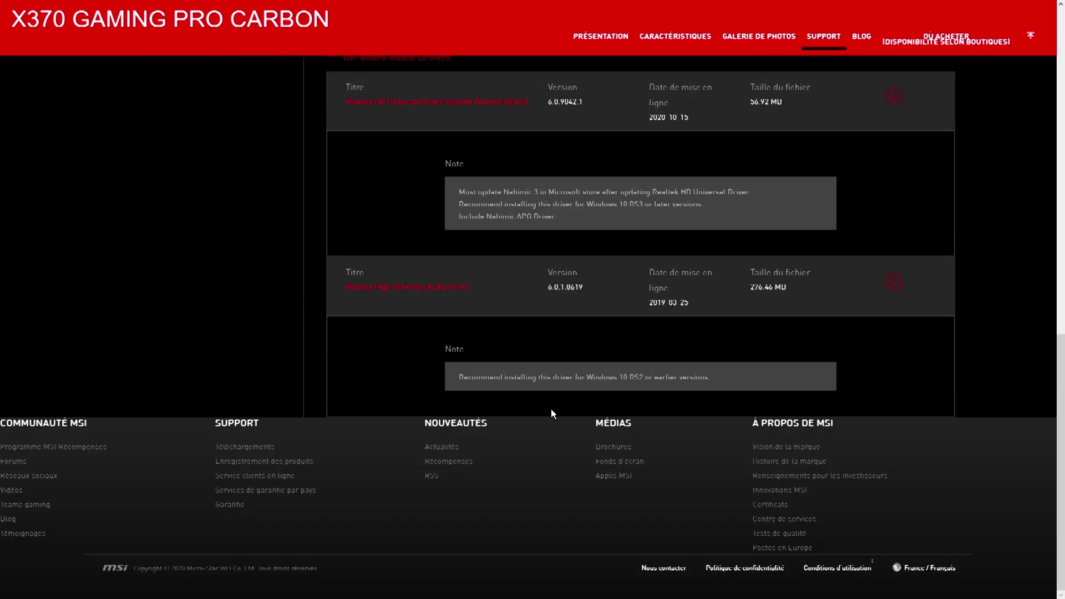
{"action": "scroll", "coordinate": [501, 400], "scroll_direction": "up", "scroll_amount": 6}
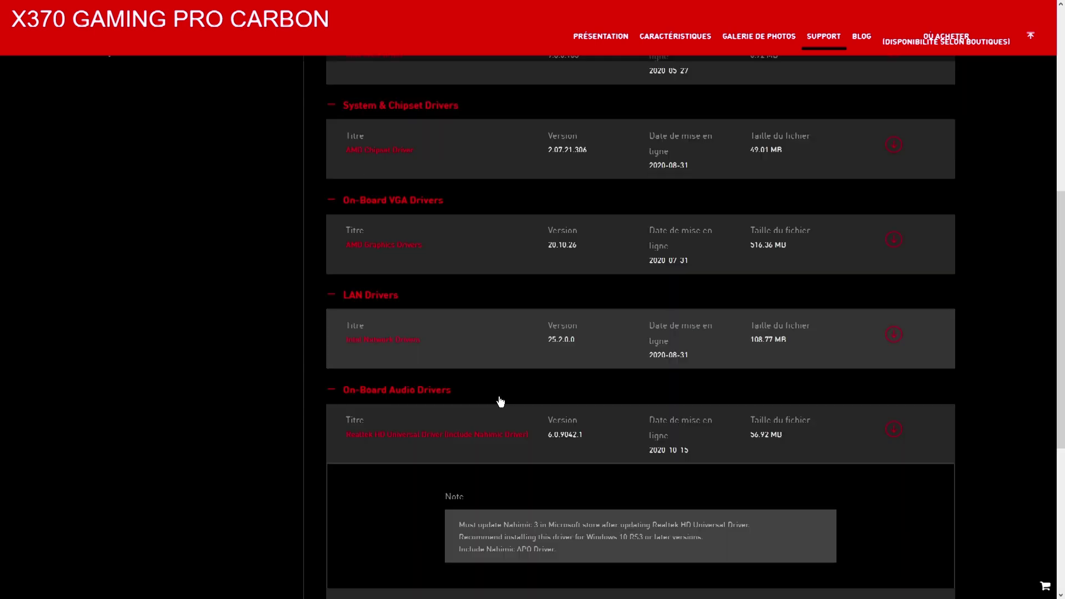
{"action": "scroll", "coordinate": [499, 399], "scroll_direction": "up", "scroll_amount": 3}
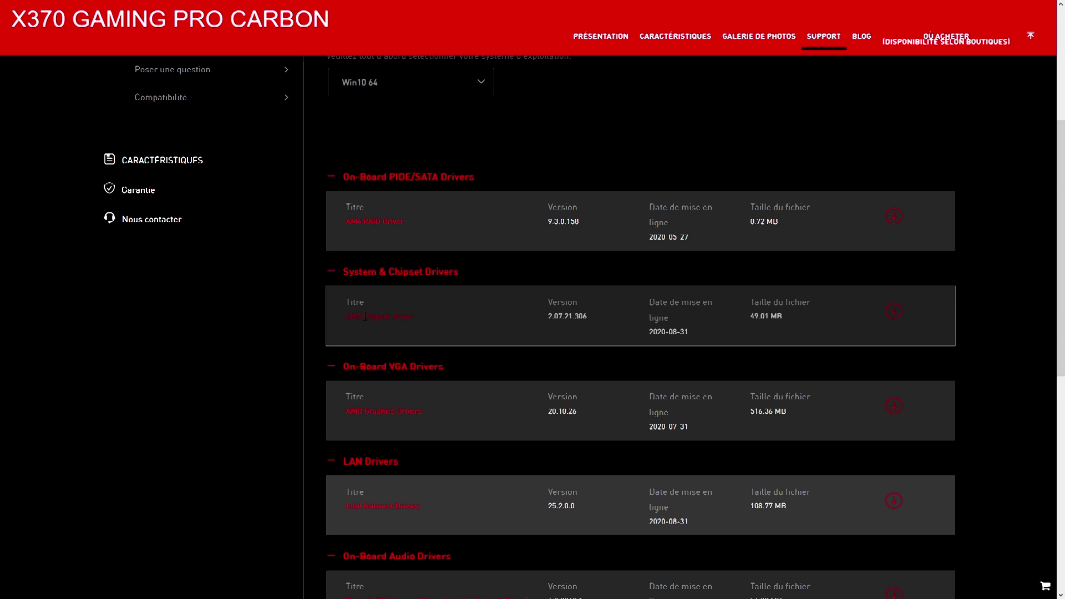
{"action": "left_click_drag", "start_coordinate": [365, 317], "coordinate": [410, 316]}
{"action": "left_click", "coordinate": [415, 317]}
{"action": "scroll", "coordinate": [384, 321], "scroll_direction": "down", "scroll_amount": 2}
{"action": "left_click_drag", "start_coordinate": [357, 301], "coordinate": [425, 298]}
{"action": "left_click", "coordinate": [364, 300]}
{"action": "left_click", "coordinate": [426, 298]}
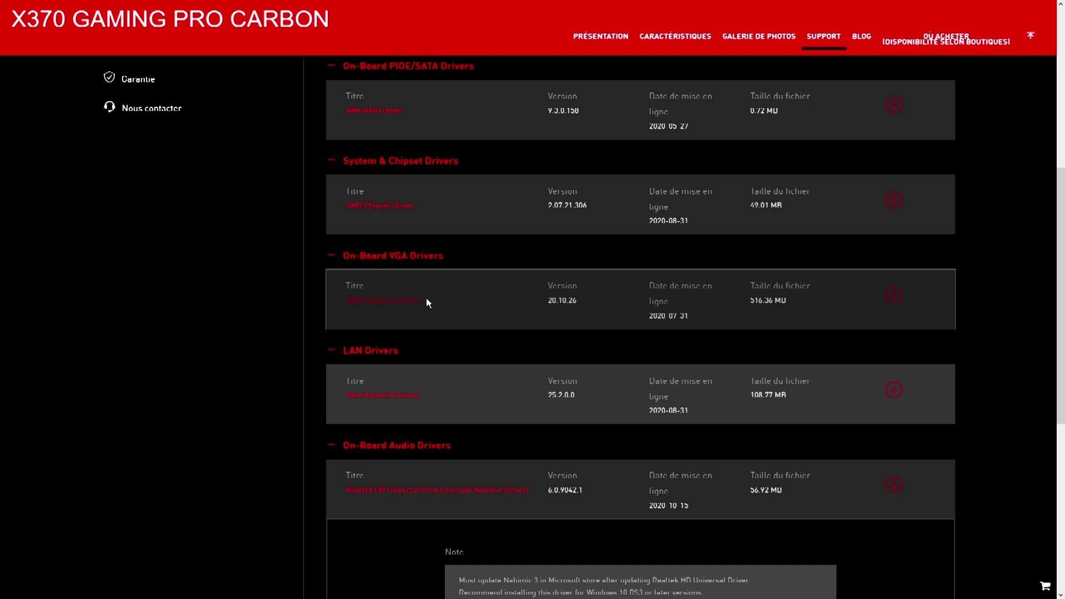
{"action": "mouse_move", "coordinate": [345, 300]}
{"action": "left_mouse_down"}
{"action": "mouse_move", "coordinate": [718, 331]}
{"action": "mouse_move", "coordinate": [600, 305]}
{"action": "mouse_move", "coordinate": [335, 300]}
{"action": "mouse_move", "coordinate": [341, 308]}
{"action": "left_mouse_up"}
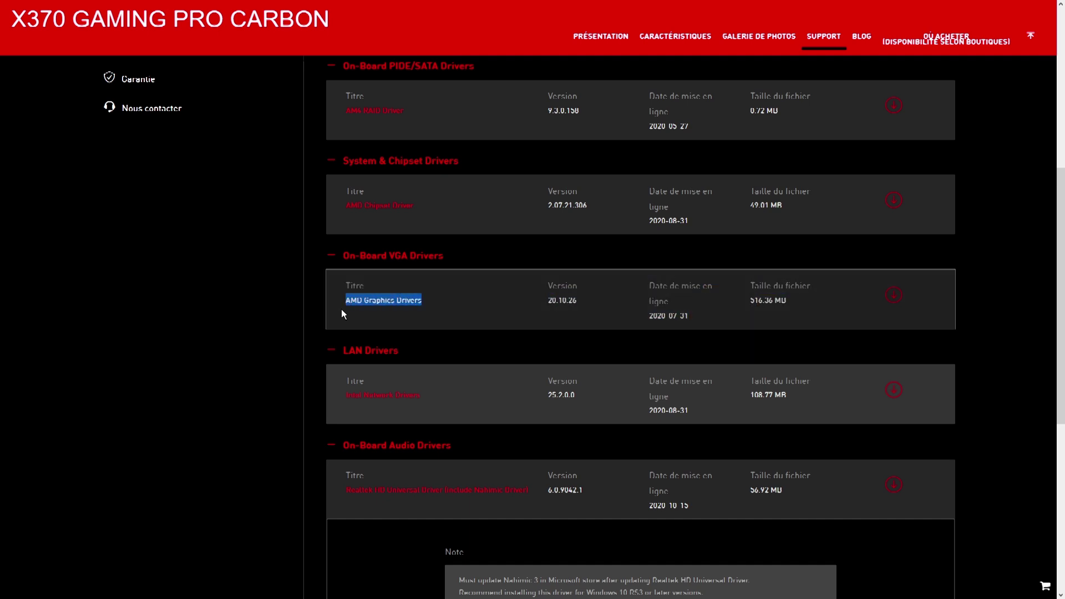
Examine the LAN and on-board audio driver entries and recheck the AMD Chipset Driver entry.
{"action": "scroll", "coordinate": [438, 306], "scroll_direction": "down", "scroll_amount": 3}
{"action": "mouse_move", "coordinate": [424, 232]}
{"action": "left_mouse_down"}
{"action": "mouse_move", "coordinate": [369, 229]}
{"action": "mouse_move", "coordinate": [420, 231]}
{"action": "left_mouse_up"}
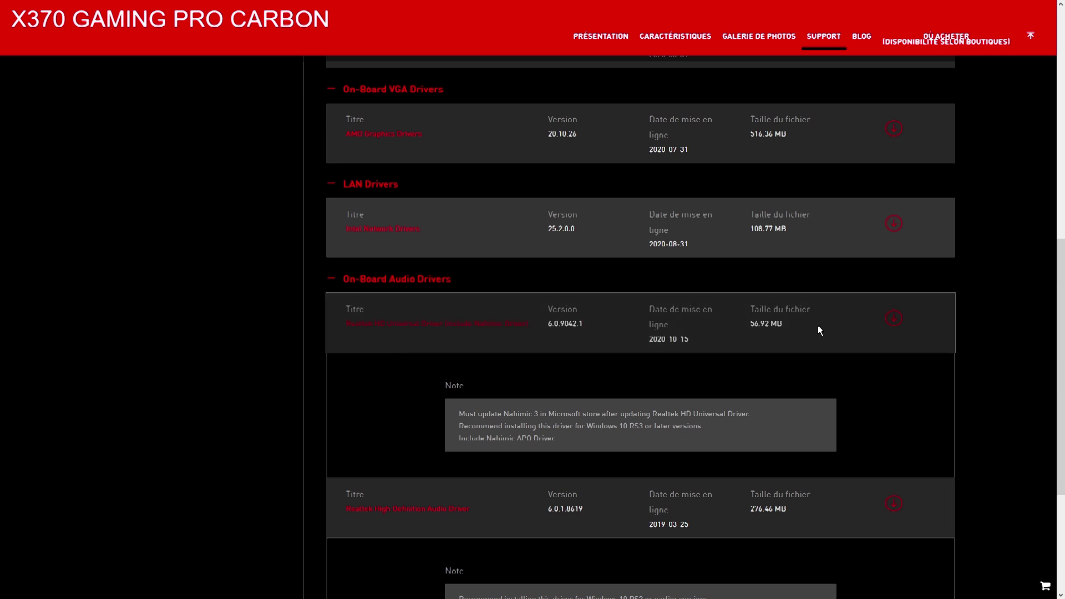
{"action": "scroll", "coordinate": [525, 405], "scroll_direction": "up", "scroll_amount": 6}
{"action": "scroll", "coordinate": [422, 251], "scroll_direction": "down", "scroll_amount": 2}
{"action": "left_click_drag", "start_coordinate": [418, 266], "coordinate": [358, 262]}
{"action": "left_click", "coordinate": [276, 366]}
{"action": "scroll", "coordinate": [349, 374], "scroll_direction": "down", "scroll_amount": 4}
{"action": "scroll", "coordinate": [514, 338], "scroll_direction": "up", "scroll_amount": 1}
Download the Intel network driver listed under LAN Drivers and open the folder holding the downloaded archives.
{"action": "mouse_move", "coordinate": [388, 286]}
{"action": "left_mouse_down"}
{"action": "mouse_move", "coordinate": [447, 282]}
{"action": "mouse_move", "coordinate": [380, 286]}
{"action": "left_mouse_up"}
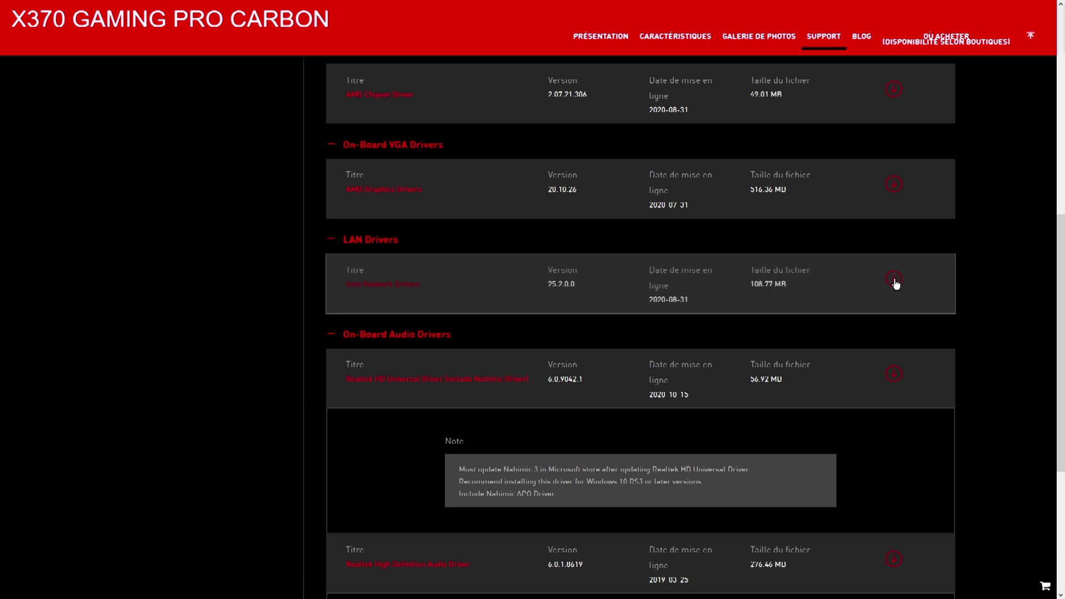
{"action": "key", "text": "F11"}
{"action": "left_click", "coordinate": [1035, 28]}
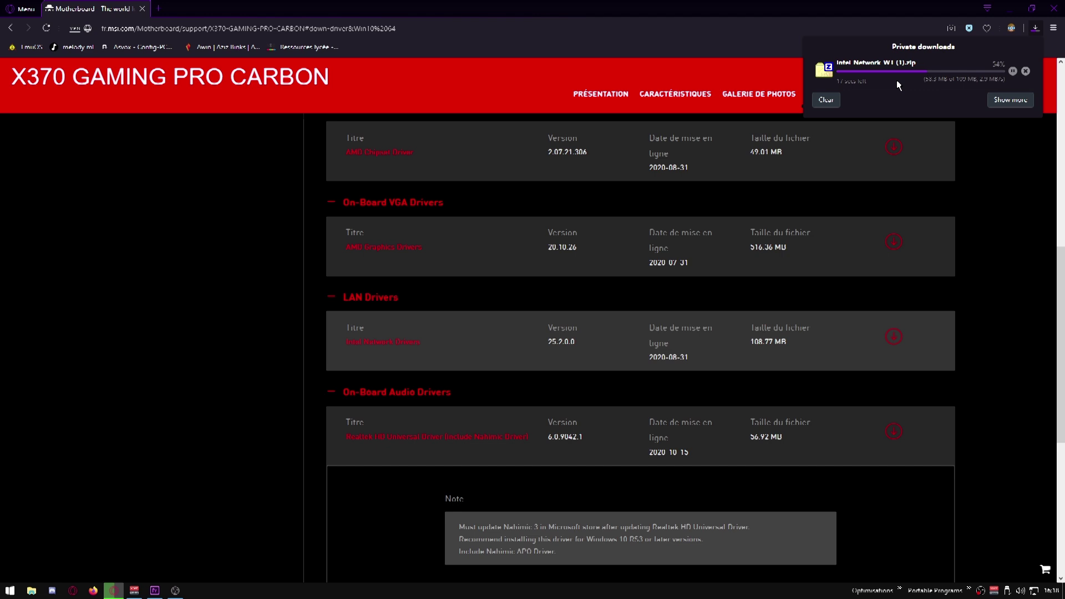
{"action": "left_click", "coordinate": [981, 88]}
Open the Intel_Network_WT.zip archive beside the file window and enter its Intel Network Drivers folder.
{"action": "double_click", "coordinate": [434, 219]}
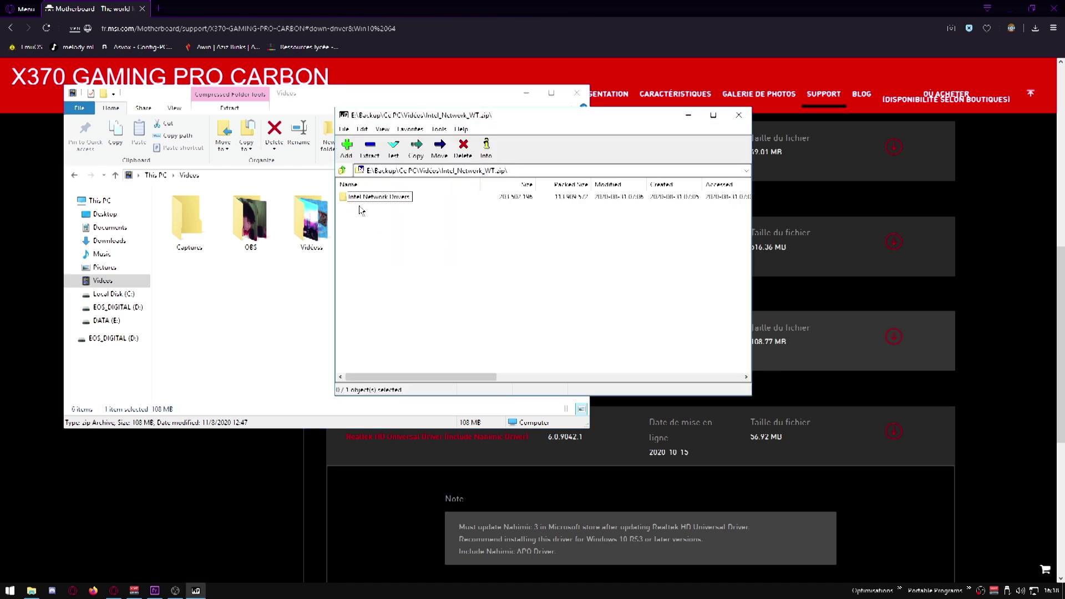
{"action": "double_click", "coordinate": [378, 199]}
{"action": "double_click", "coordinate": [379, 196]}
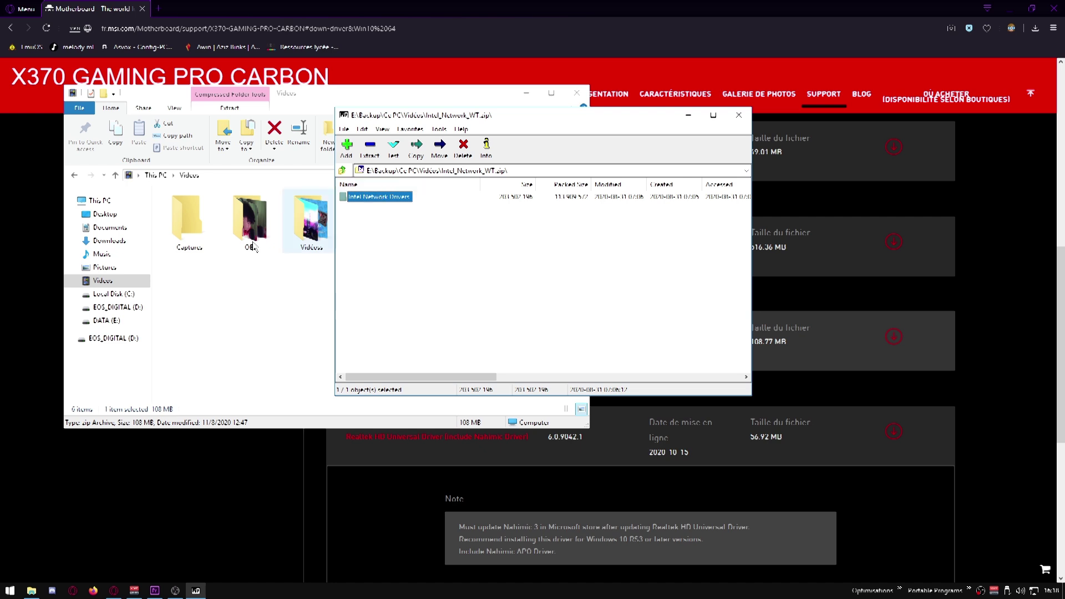
{"action": "left_click_drag", "start_coordinate": [388, 115], "coordinate": [532, 116]}
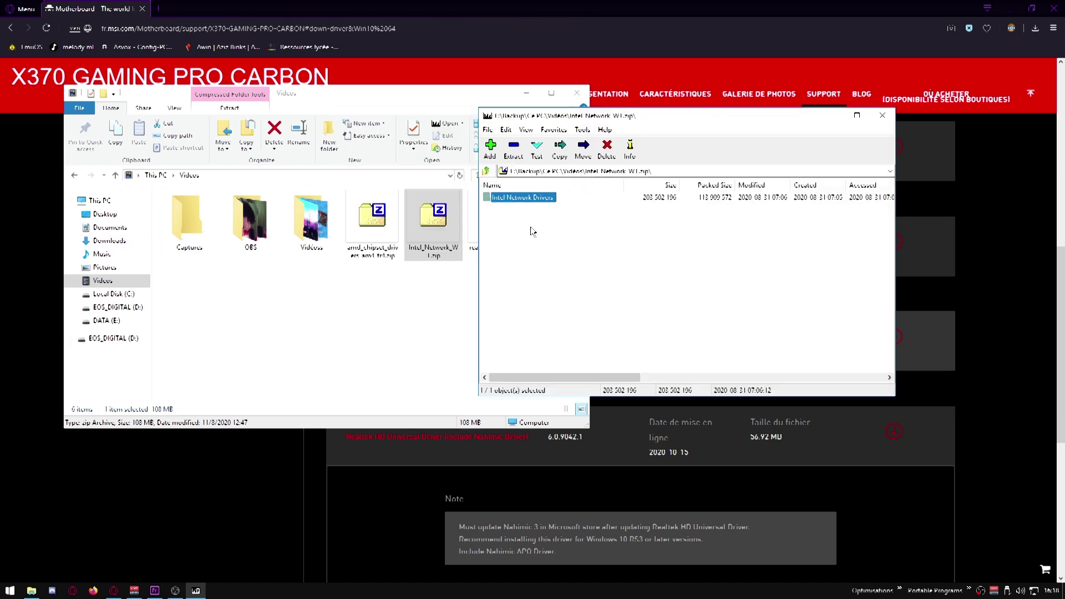
{"action": "double_click", "coordinate": [513, 199]}
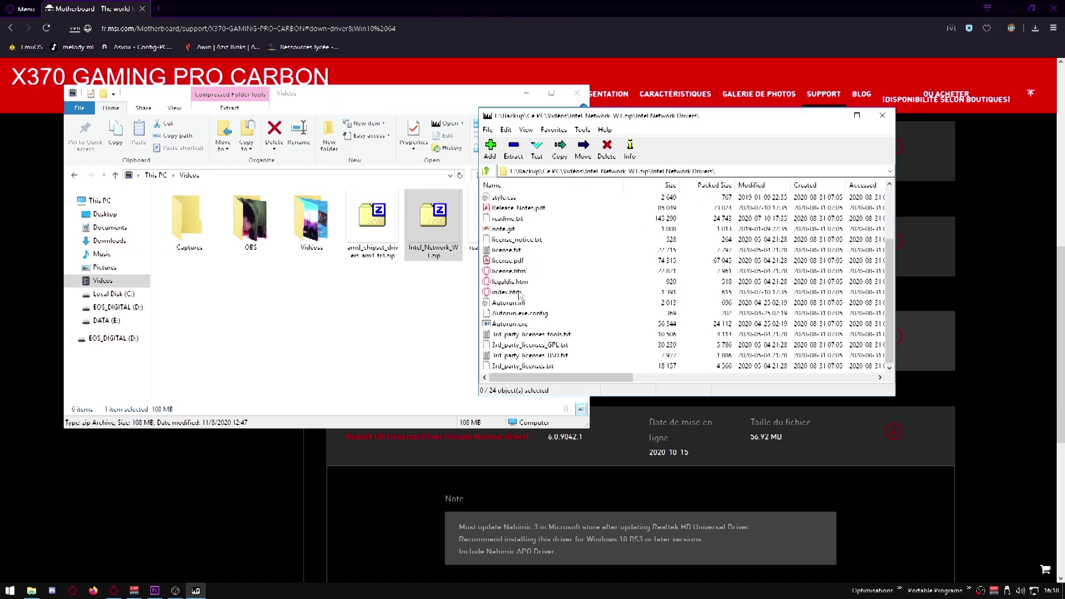
Try to run Autorun.exe directly from inside the Intel network driver archive.
{"action": "left_click", "coordinate": [514, 327]}
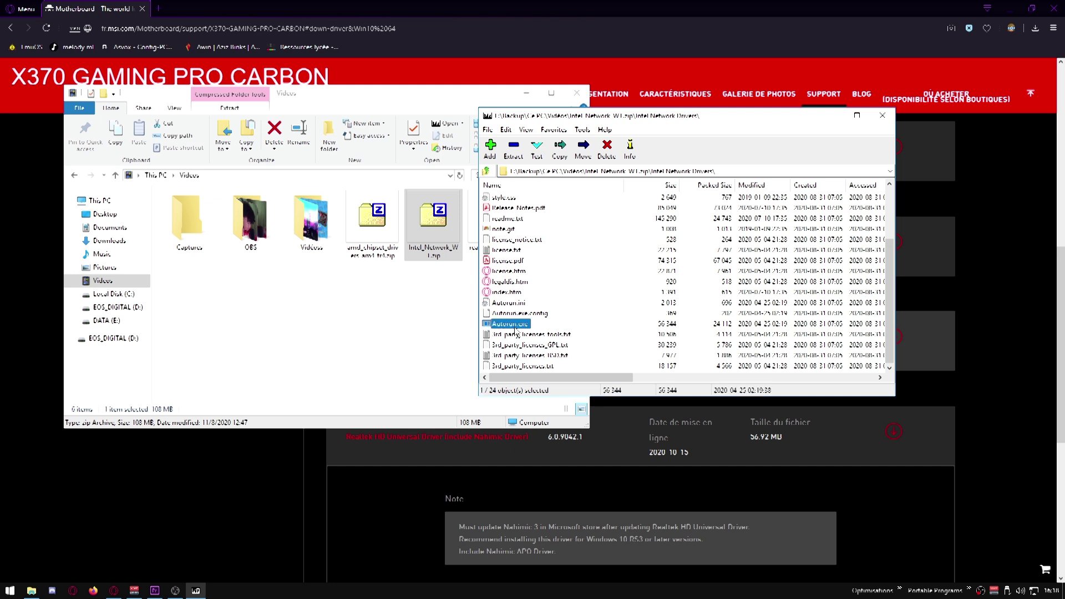
{"action": "double_click", "coordinate": [521, 326]}
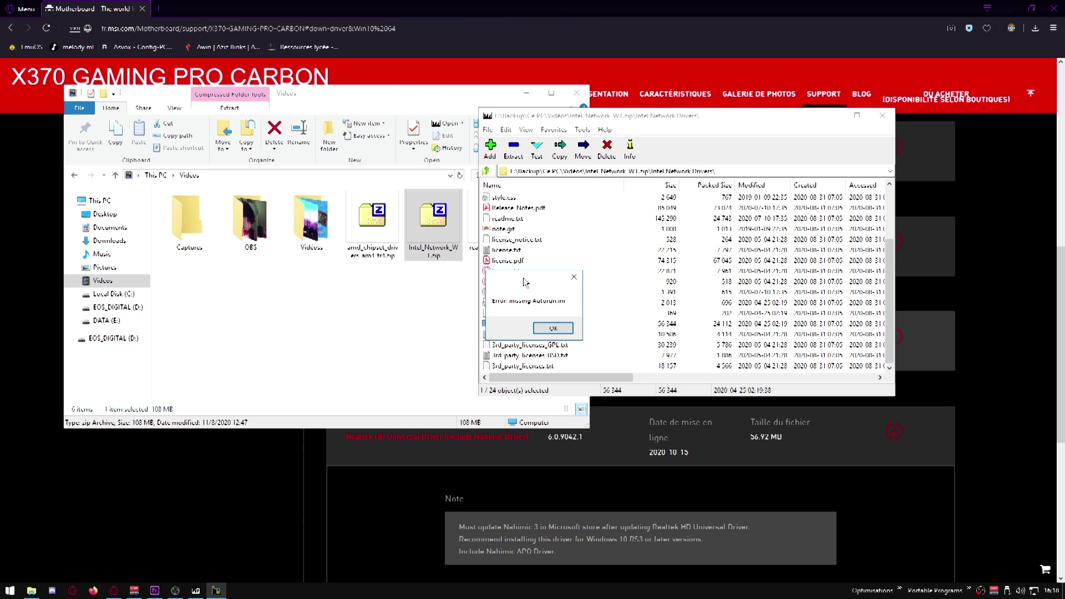
{"action": "left_click_drag", "start_coordinate": [526, 283], "coordinate": [425, 261]}
{"action": "left_click", "coordinate": [452, 306]}
{"action": "left_click", "coordinate": [565, 328]}
Extract the Intel Network Drivers folder from the archive into the Videos folder and open the extracted copy.
{"action": "key", "text": "BackSpace"}
{"action": "left_click_drag", "start_coordinate": [519, 202], "coordinate": [393, 329]}
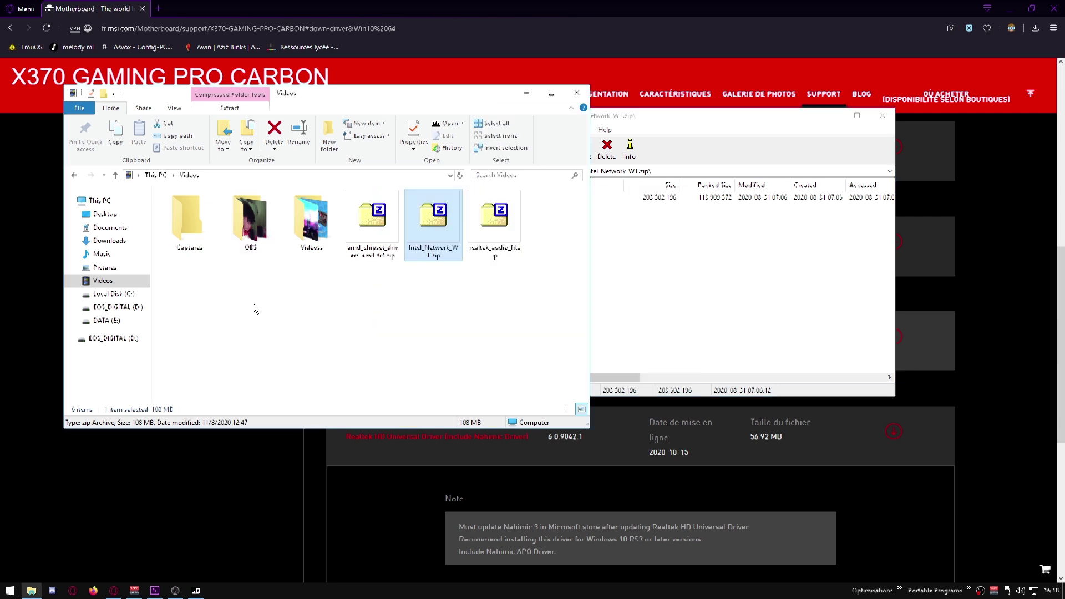
{"action": "double_click", "coordinate": [250, 222]}
Launch Autorun.exe from the extracted Intel Network Drivers folder, view its install options and close the installer.
{"action": "scroll", "coordinate": [250, 247], "scroll_direction": "up", "scroll_amount": 2}
{"action": "left_click", "coordinate": [181, 303]}
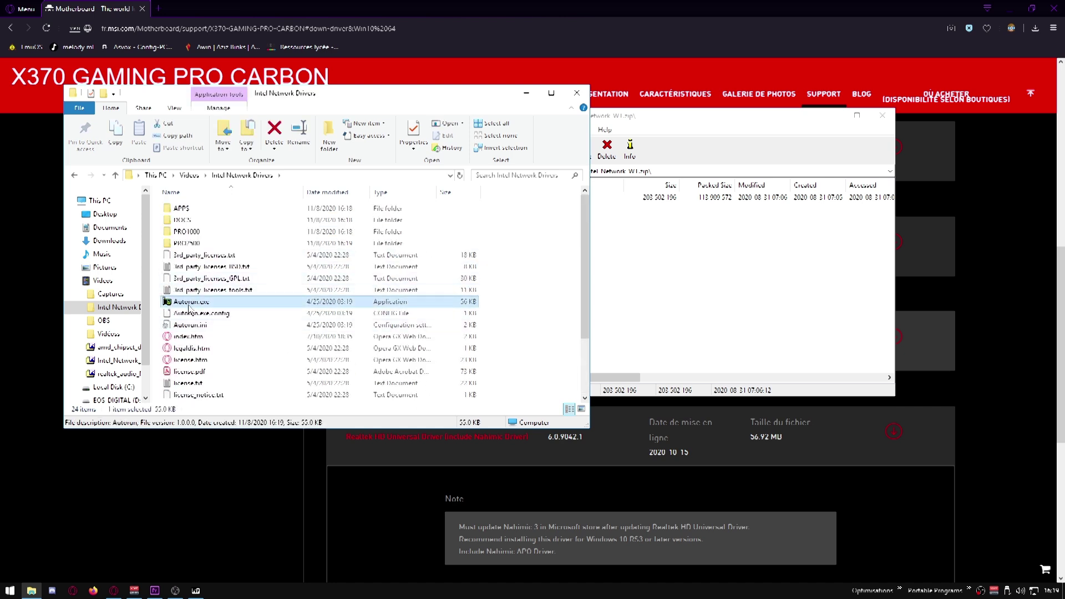
{"action": "double_click", "coordinate": [243, 305]}
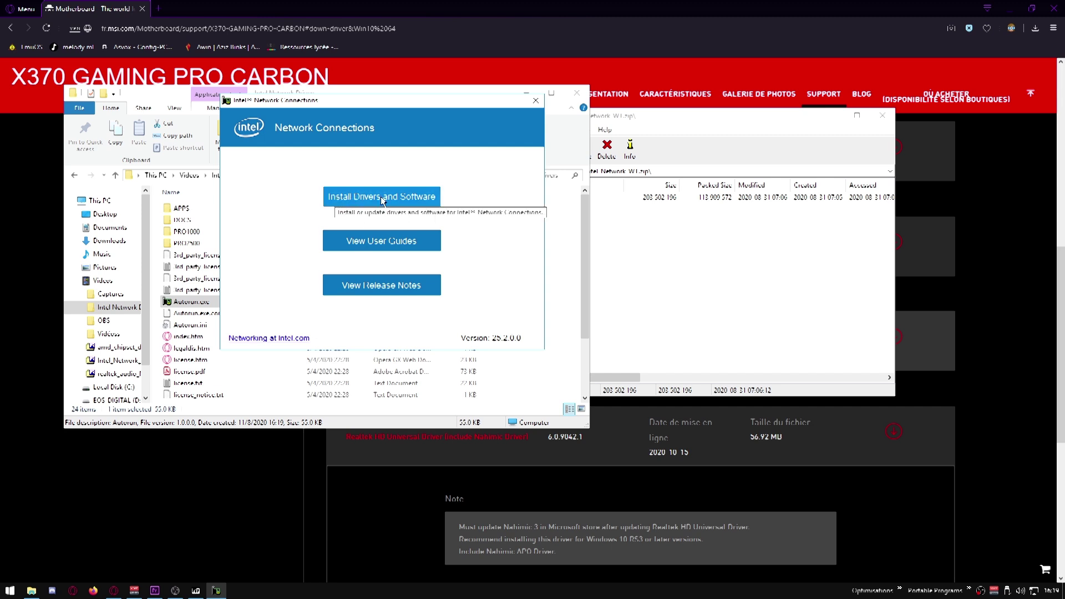
{"action": "left_click", "coordinate": [544, 105]}
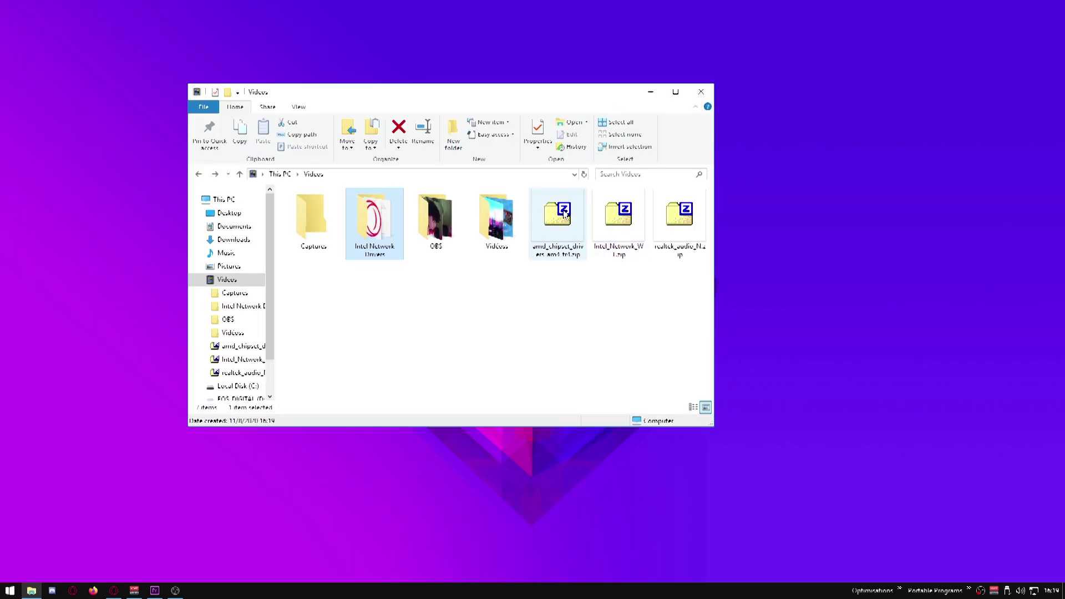
Launch AMD_Chipset_Software.exe from the AMD chipset drivers archive, then quit its installer without installing and close the archive.
{"action": "double_click", "coordinate": [555, 238]}
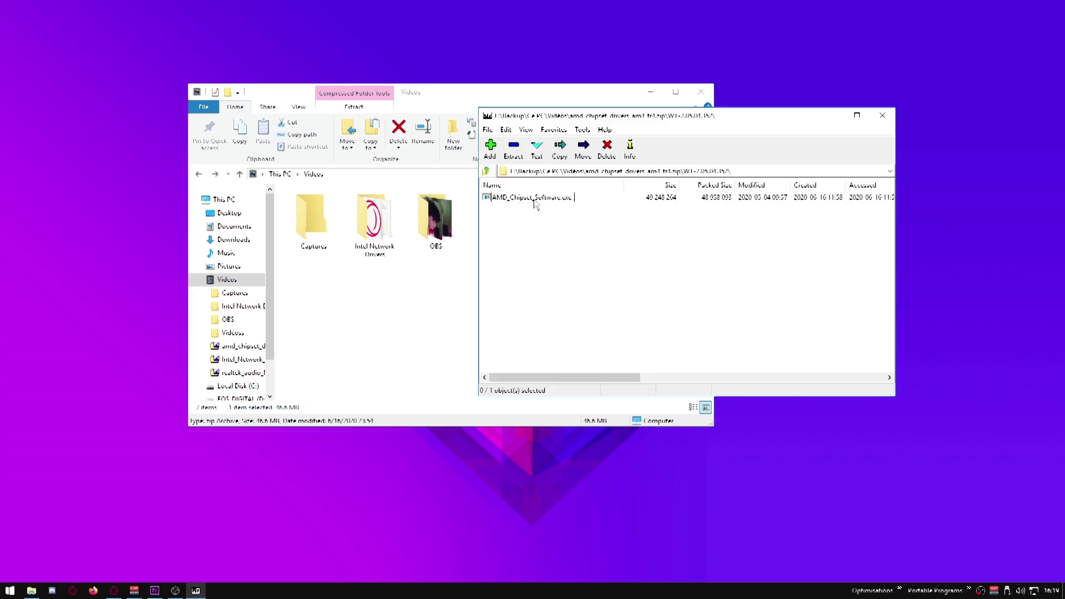
{"action": "left_click", "coordinate": [555, 200]}
{"action": "double_click", "coordinate": [548, 199]}
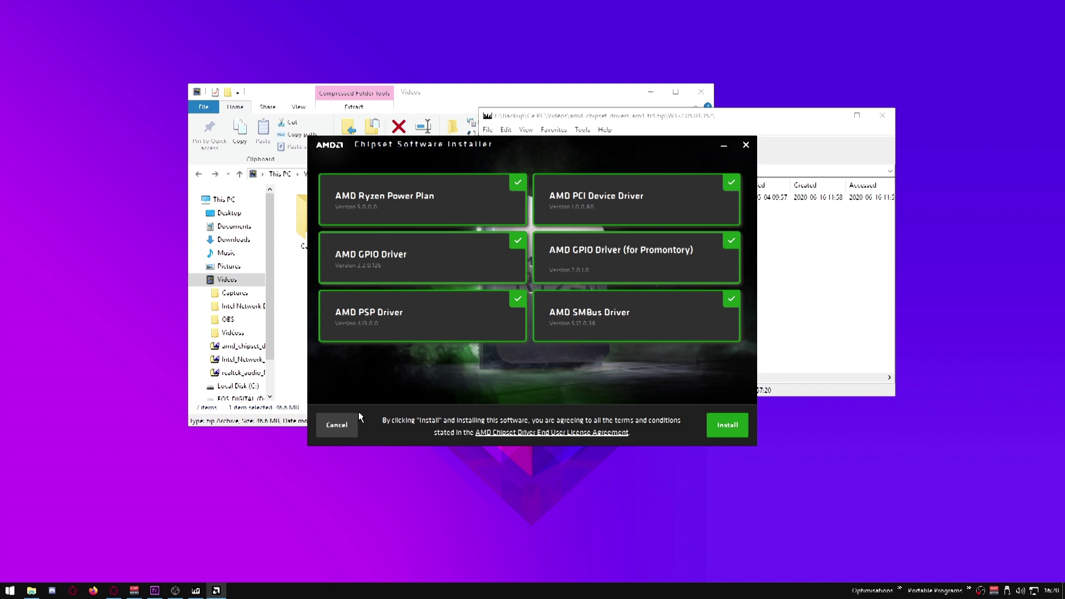
{"action": "left_click", "coordinate": [334, 428]}
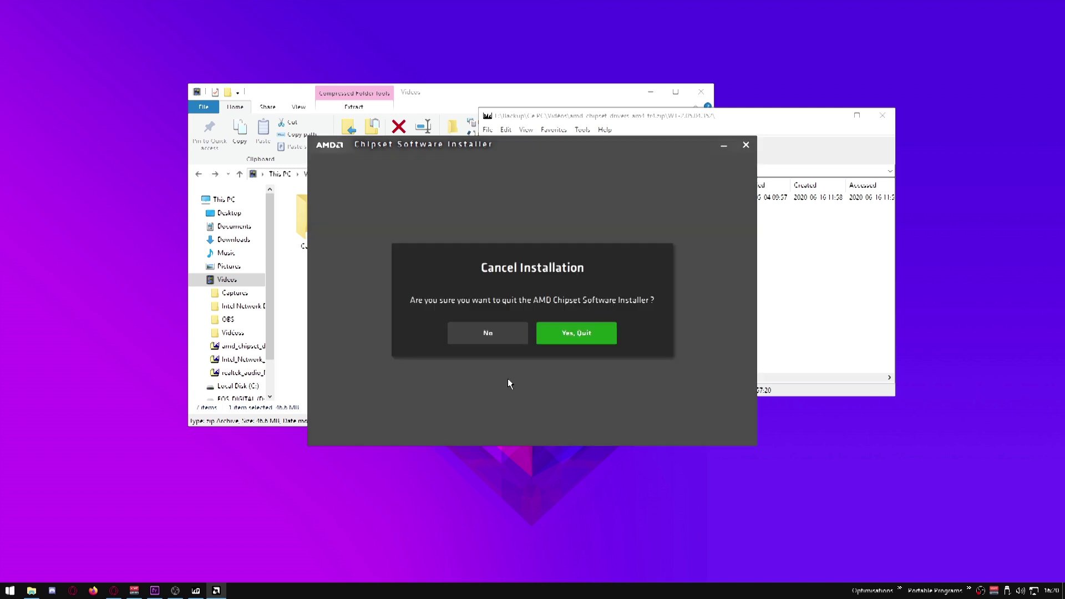
{"action": "left_click", "coordinate": [570, 339]}
{"action": "left_click", "coordinate": [882, 116]}
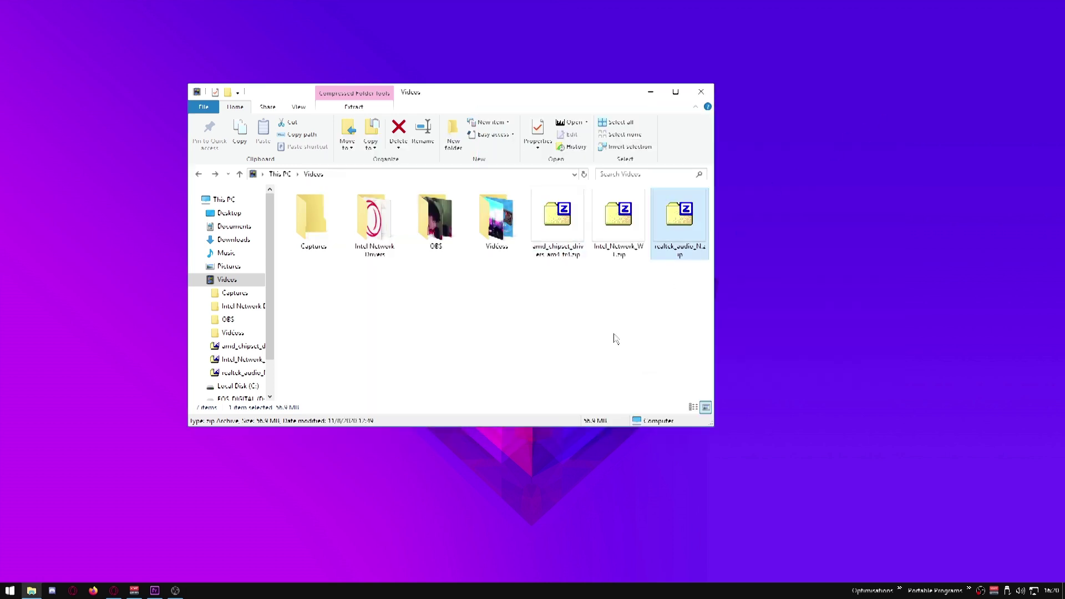
Extract the Realtek Audio Driver folder from realtek_audio_N.zip into the Videos folder and close the archive.
{"action": "double_click", "coordinate": [690, 220]}
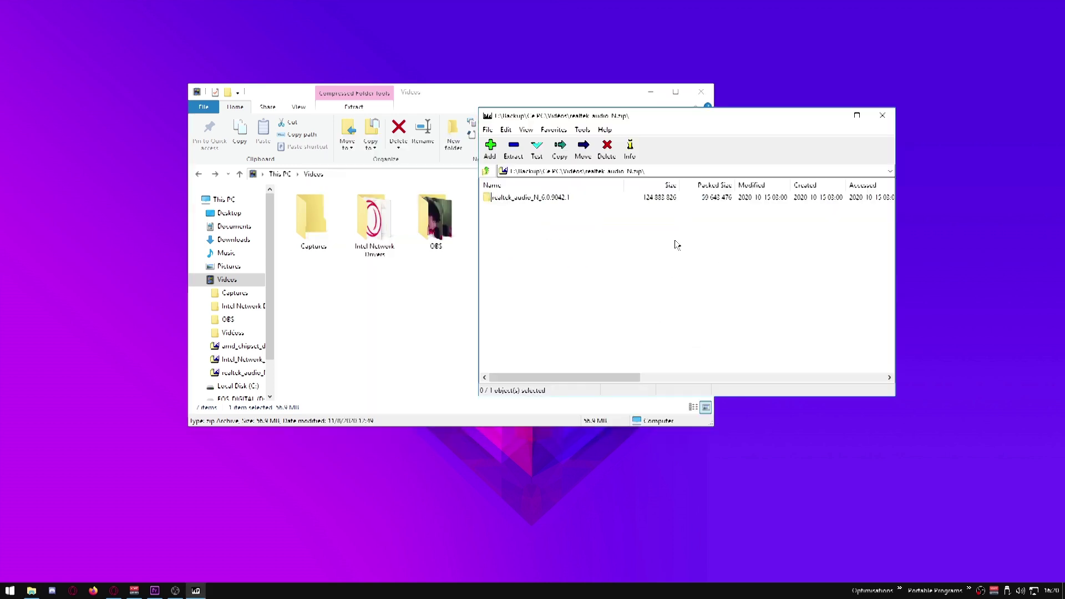
{"action": "double_click", "coordinate": [528, 199]}
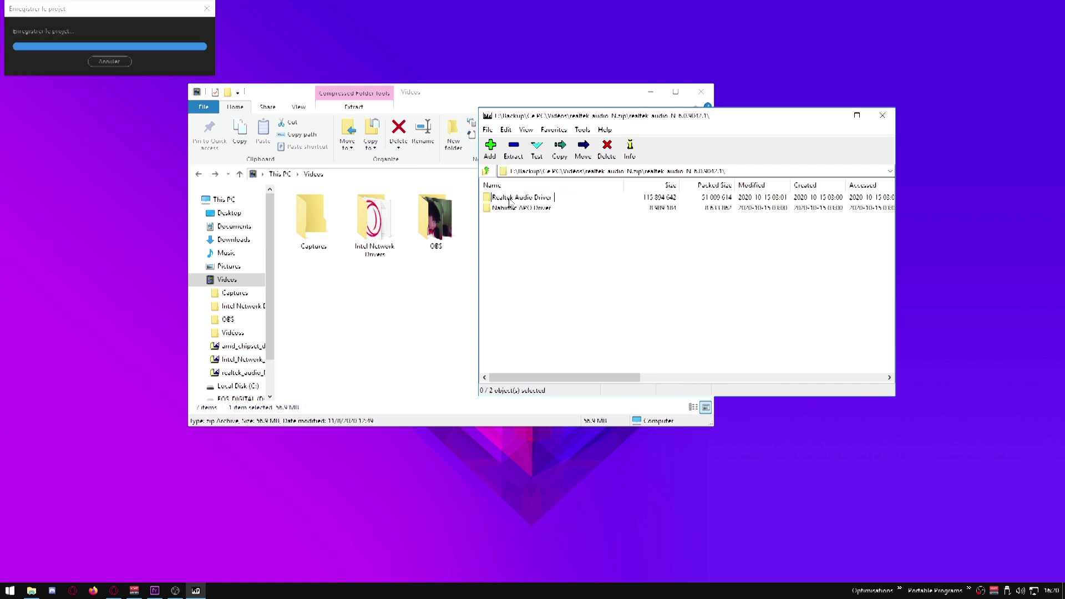
{"action": "left_click", "coordinate": [509, 201]}
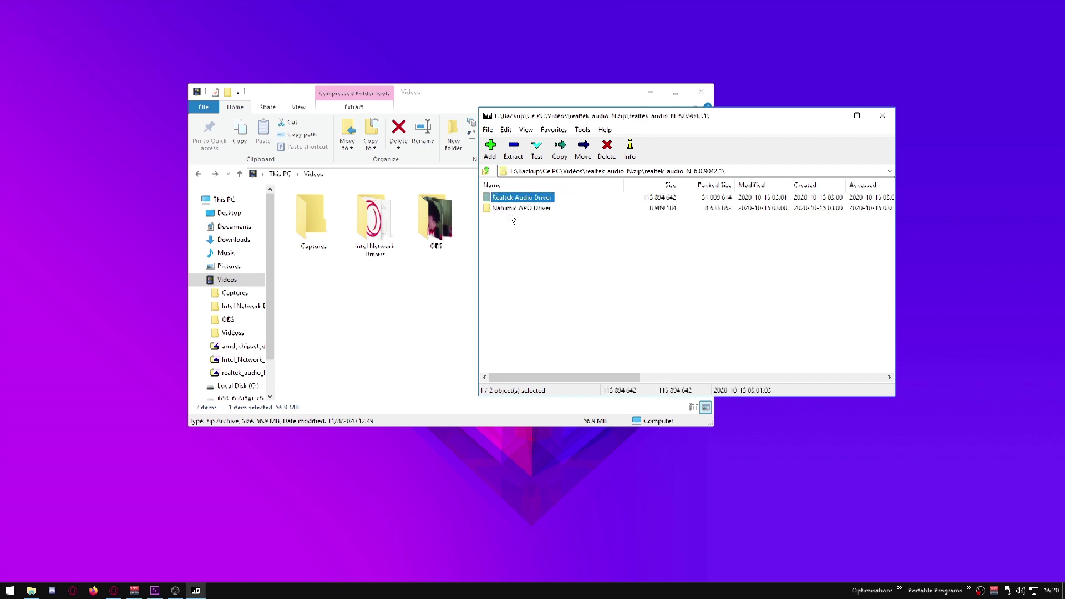
{"action": "left_click", "coordinate": [510, 209]}
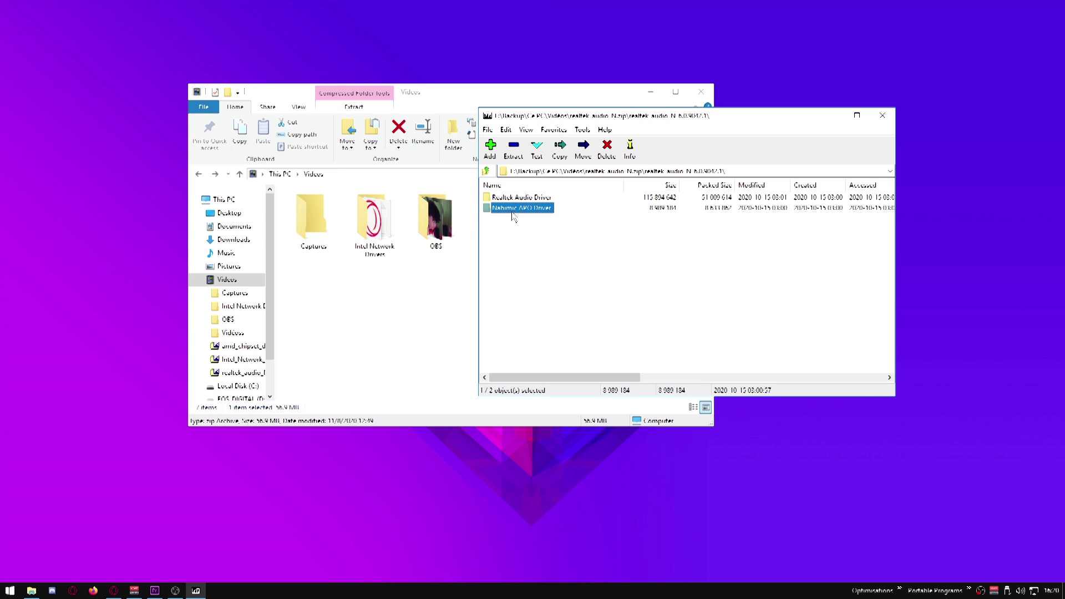
{"action": "left_click", "coordinate": [534, 199]}
{"action": "left_click_drag", "start_coordinate": [570, 116], "coordinate": [666, 140]}
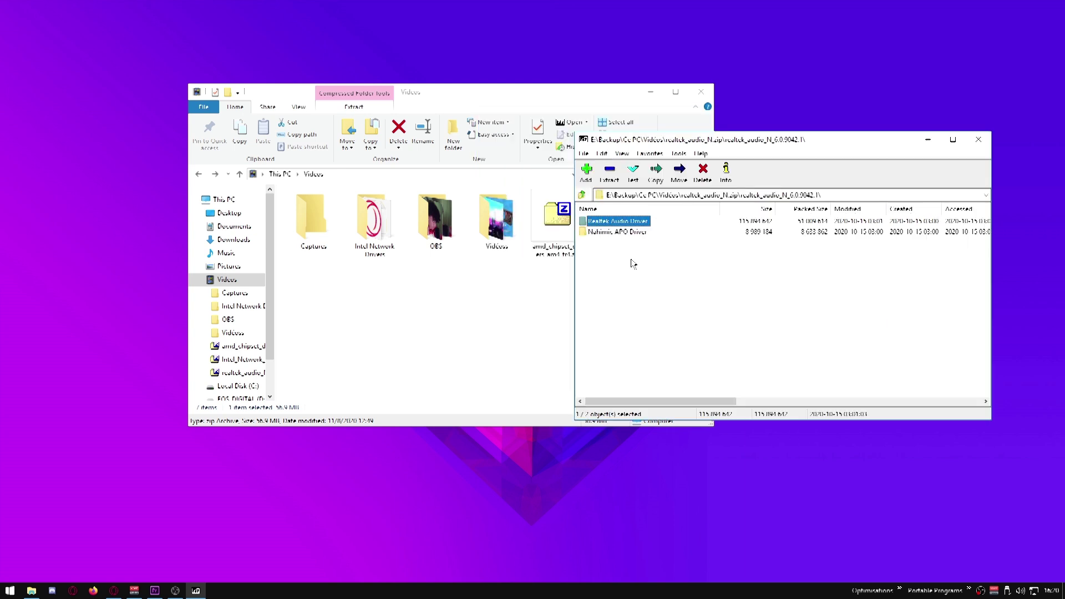
{"action": "left_click_drag", "start_coordinate": [610, 221], "coordinate": [386, 326]}
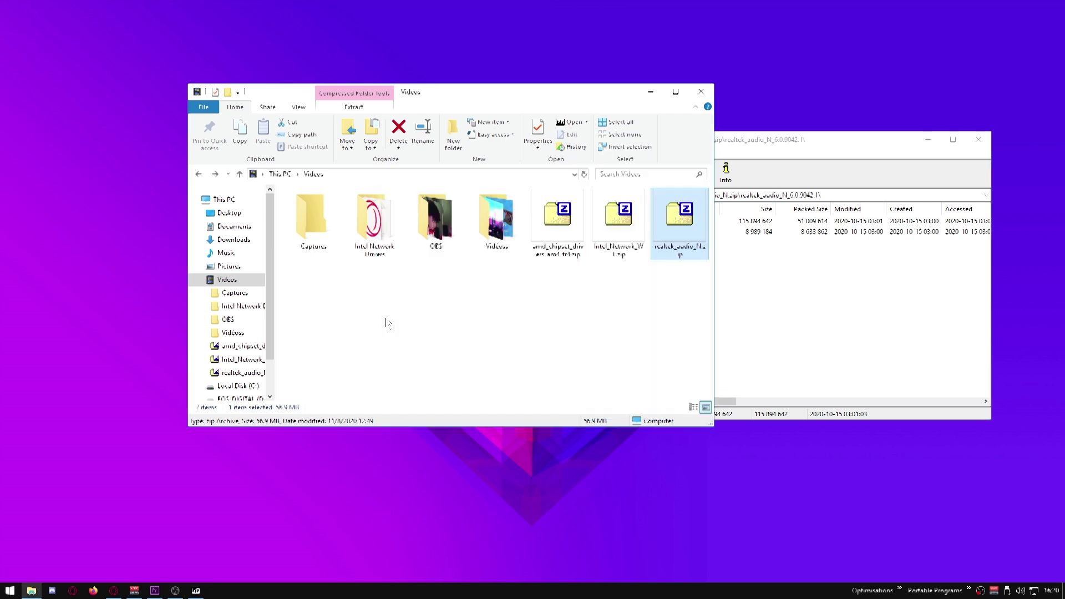
{"action": "left_click", "coordinate": [916, 194]}
{"action": "left_click", "coordinate": [977, 140]}
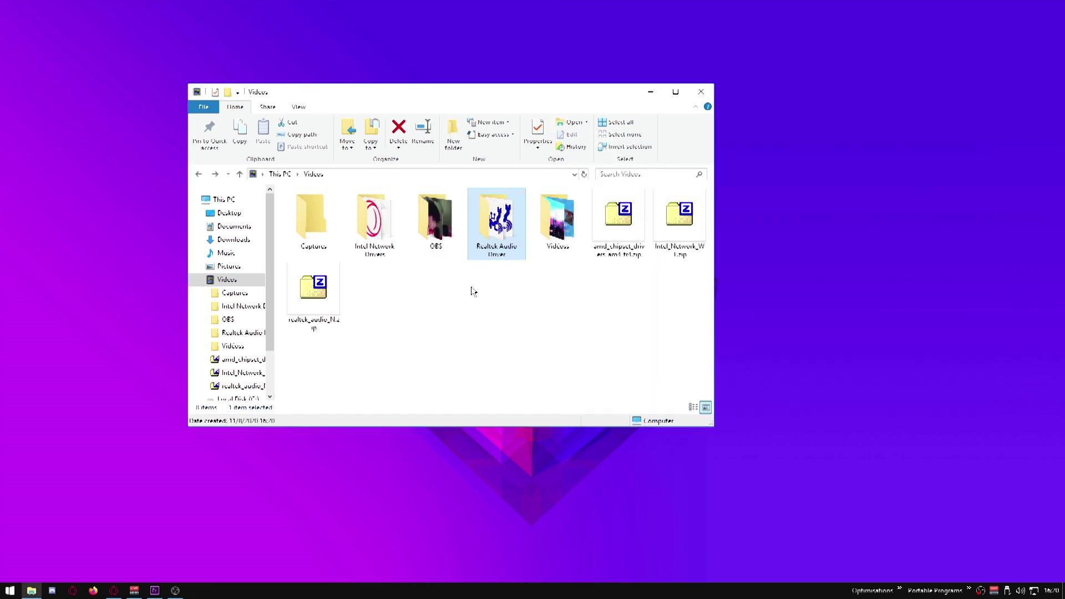
Launch Setup.exe from the extracted Realtek Audio Driver folder, then cancel the installation and finish the wizard.
{"action": "double_click", "coordinate": [499, 222]}
{"action": "scroll", "coordinate": [387, 278], "scroll_direction": "down", "scroll_amount": 10}
{"action": "scroll", "coordinate": [427, 278], "scroll_direction": "up", "scroll_amount": 10}
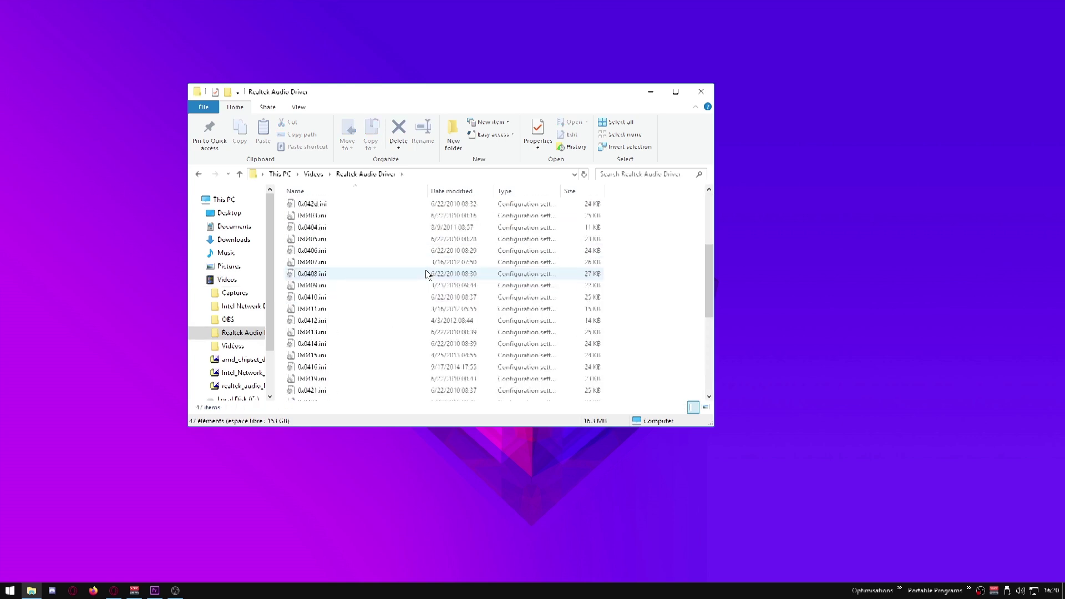
{"action": "scroll", "coordinate": [394, 304], "scroll_direction": "down", "scroll_amount": 10}
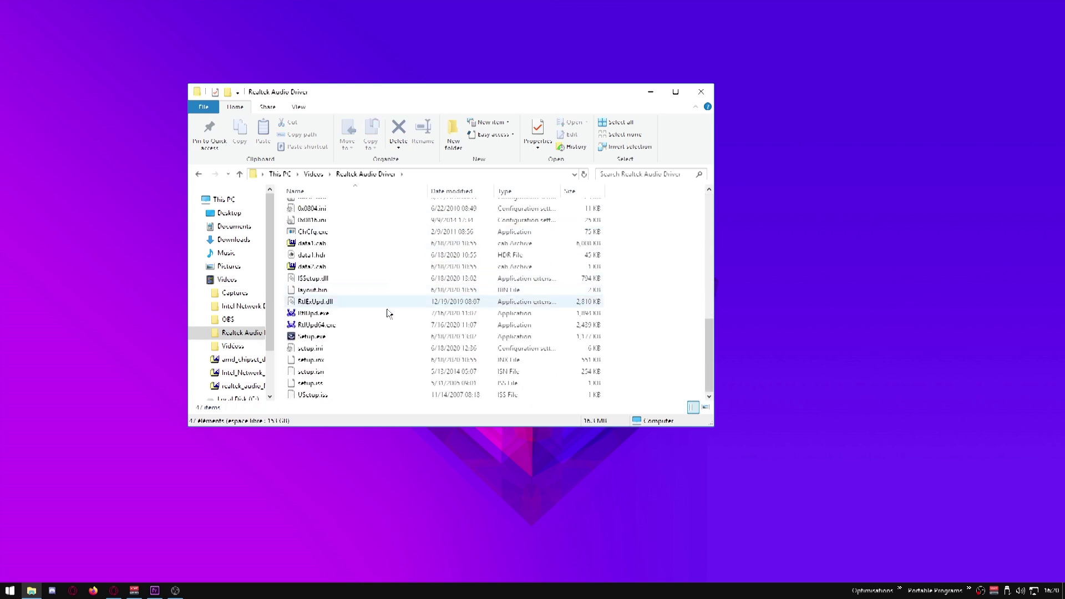
{"action": "left_click", "coordinate": [359, 340]}
{"action": "double_click", "coordinate": [338, 344]}
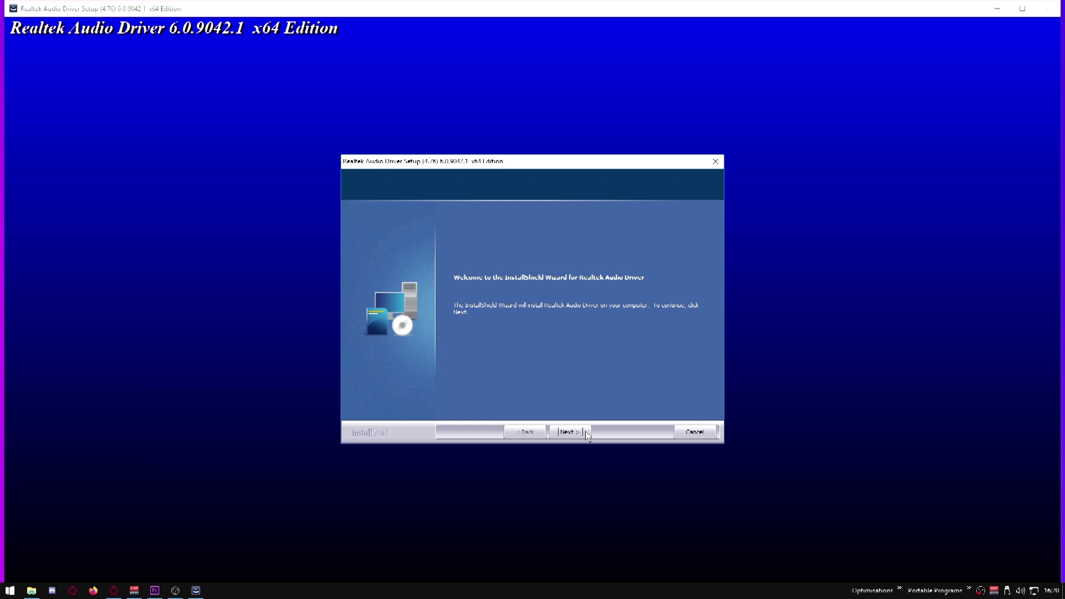
{"action": "left_click", "coordinate": [698, 433]}
{"action": "left_click", "coordinate": [545, 334]}
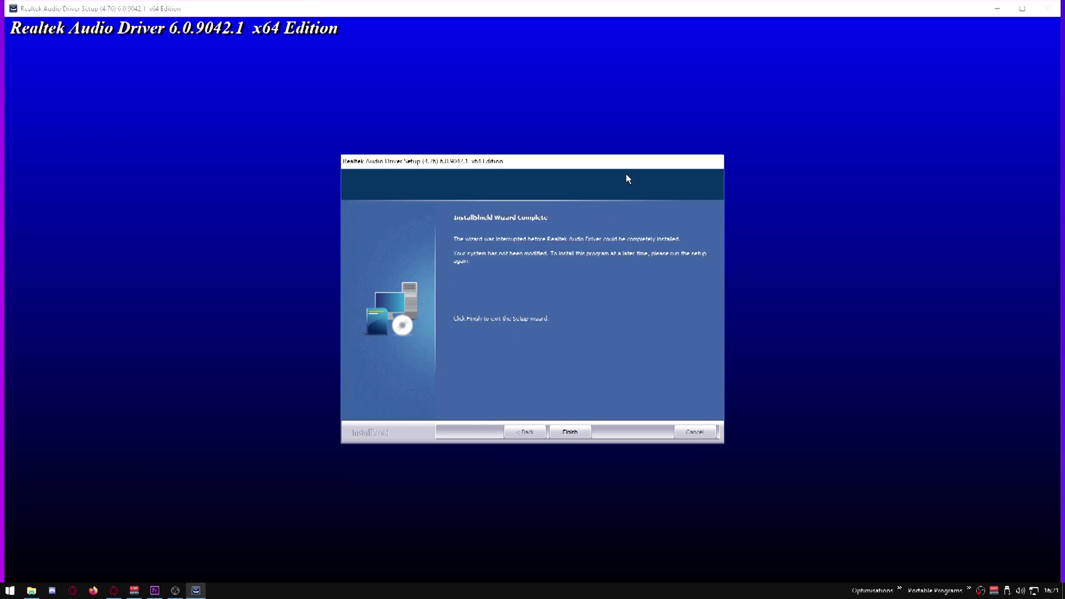
{"action": "left_click", "coordinate": [572, 432]}
{"action": "left_click_drag", "start_coordinate": [545, 104], "coordinate": [486, 118]}
{"action": "scroll", "coordinate": [377, 307], "scroll_direction": "down", "scroll_amount": 5}
{"action": "scroll", "coordinate": [376, 309], "scroll_direction": "up", "scroll_amount": 5}
{"action": "left_click", "coordinate": [562, 323]}
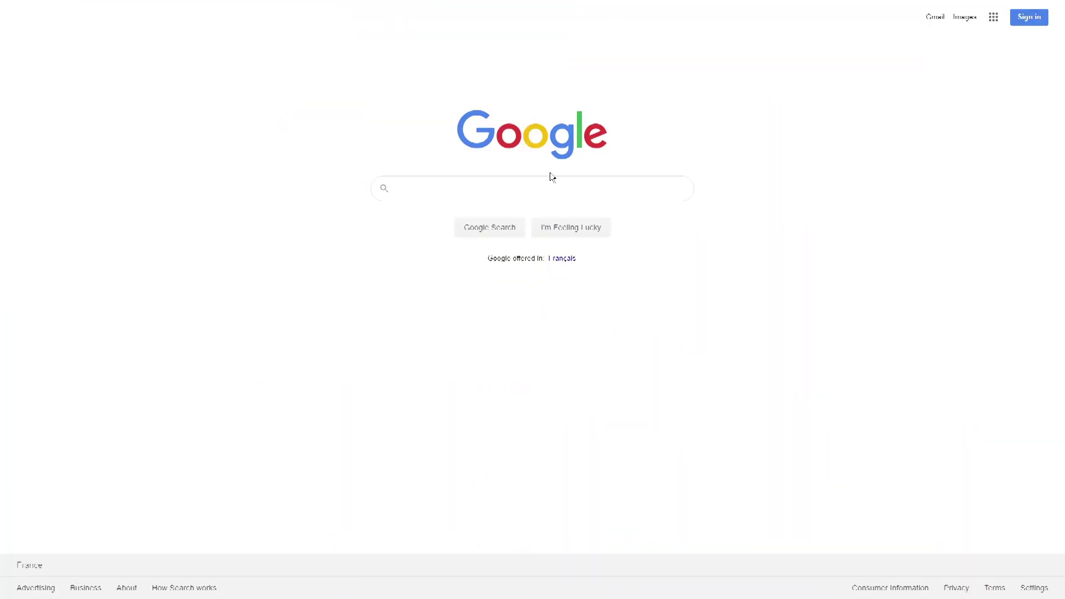
Search Google for "amd drivers" in the web browser and open the AMD Drivers and Support page.
{"action": "left_click", "coordinate": [605, 191]}
{"action": "type", "text": "amd drivers"}
{"action": "key", "text": "Return"}
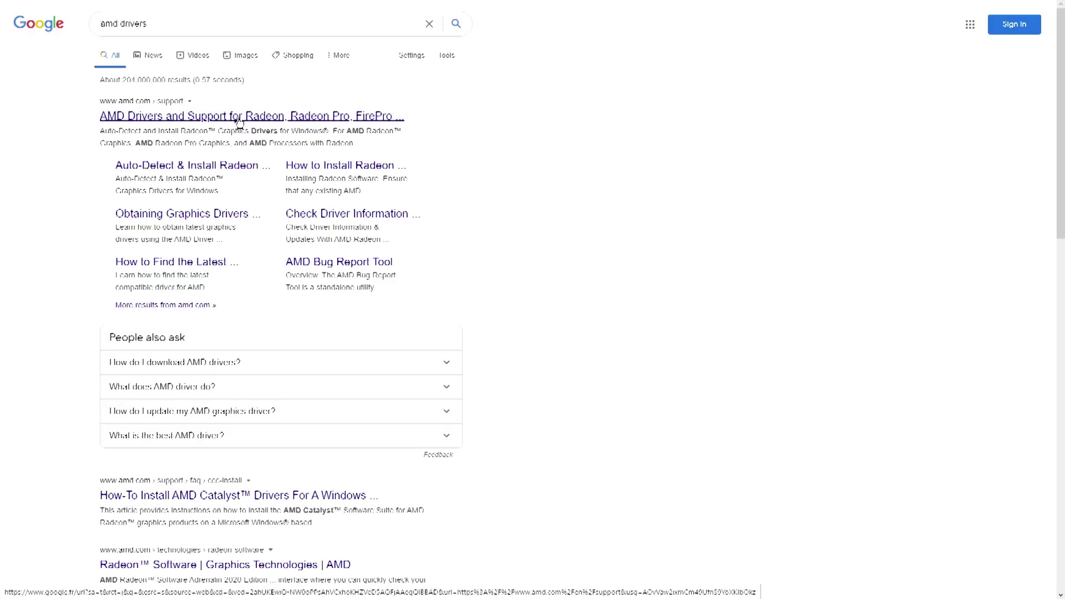
{"action": "left_click", "coordinate": [237, 118]}
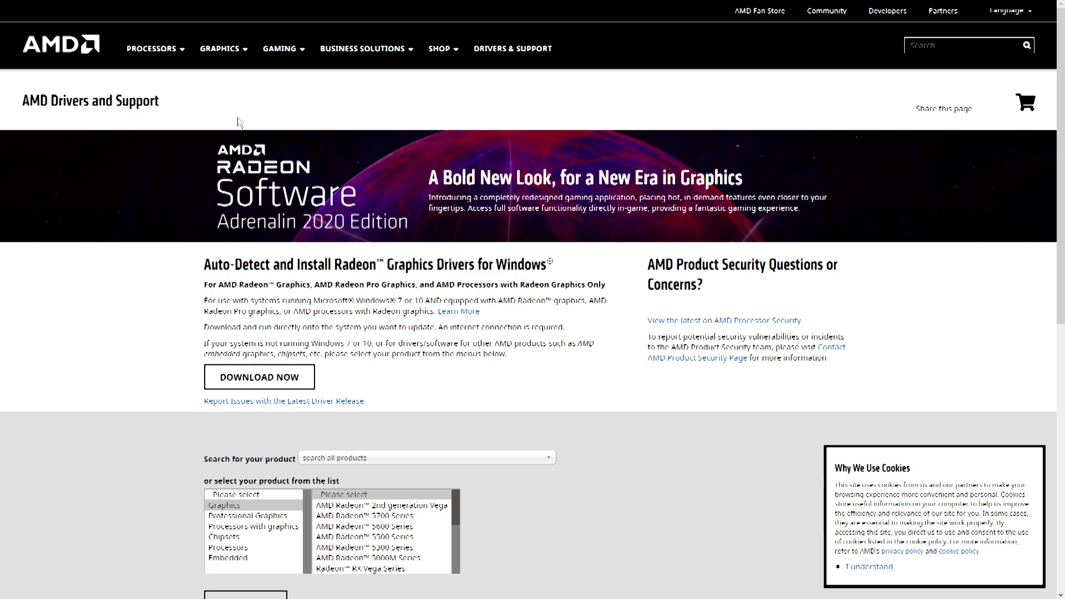
Find the AMD Radeon R9 290 by searching the products for "R9 290" and submit it to open its driver page.
{"action": "scroll", "coordinate": [301, 167], "scroll_direction": "down", "scroll_amount": 2}
{"action": "scroll", "coordinate": [301, 168], "scroll_direction": "down", "scroll_amount": 4}
{"action": "scroll", "coordinate": [301, 167], "scroll_direction": "up", "scroll_amount": 4}
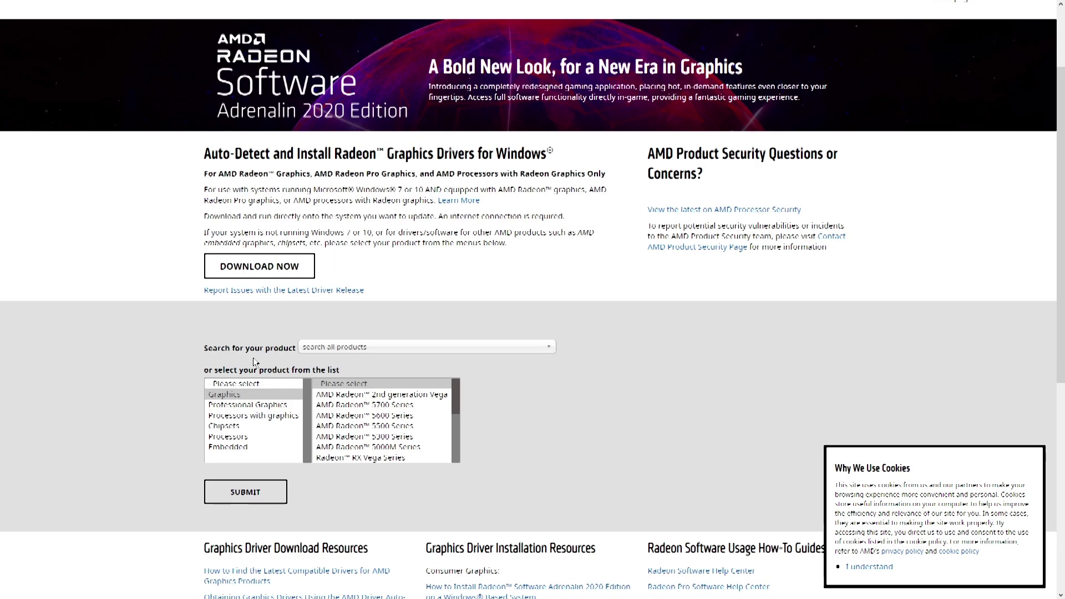
{"action": "left_click", "coordinate": [331, 352]}
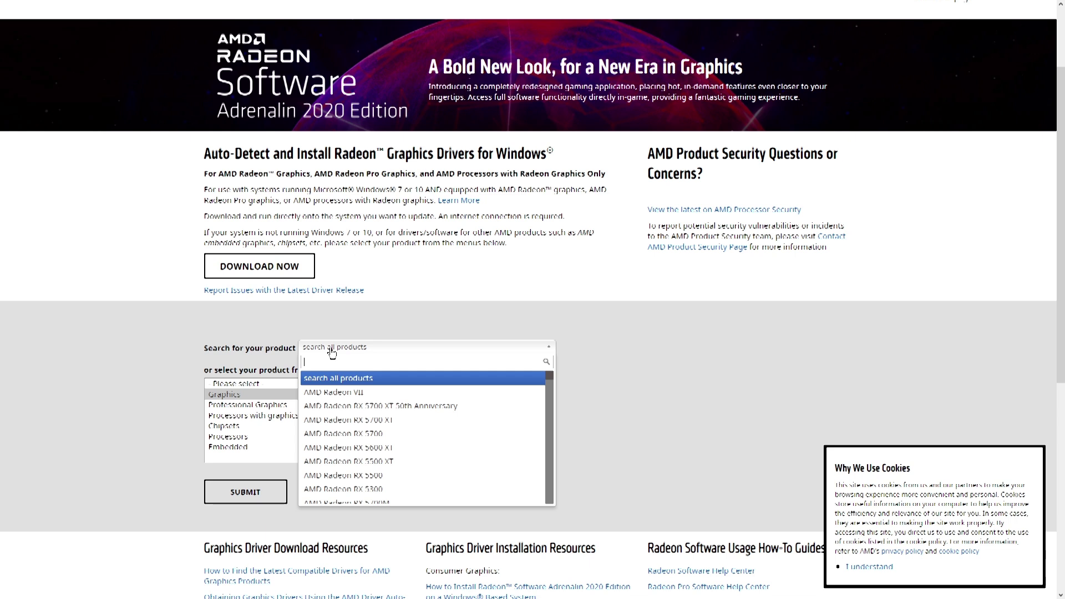
{"action": "type", "text": "R9 290"}
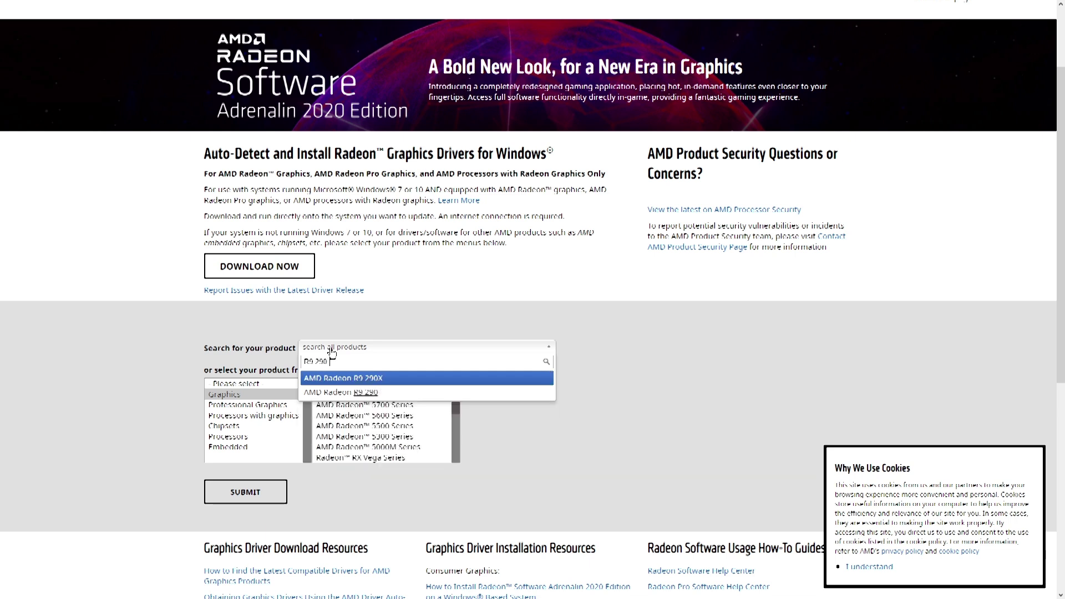
{"action": "left_click", "coordinate": [385, 395]}
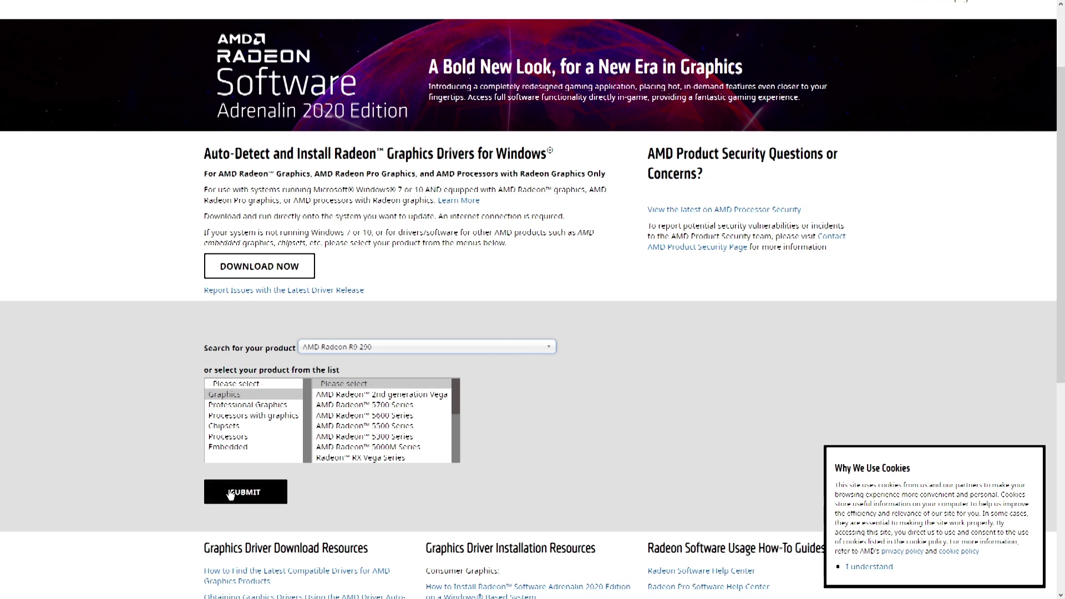
{"action": "left_click", "coordinate": [247, 494]}
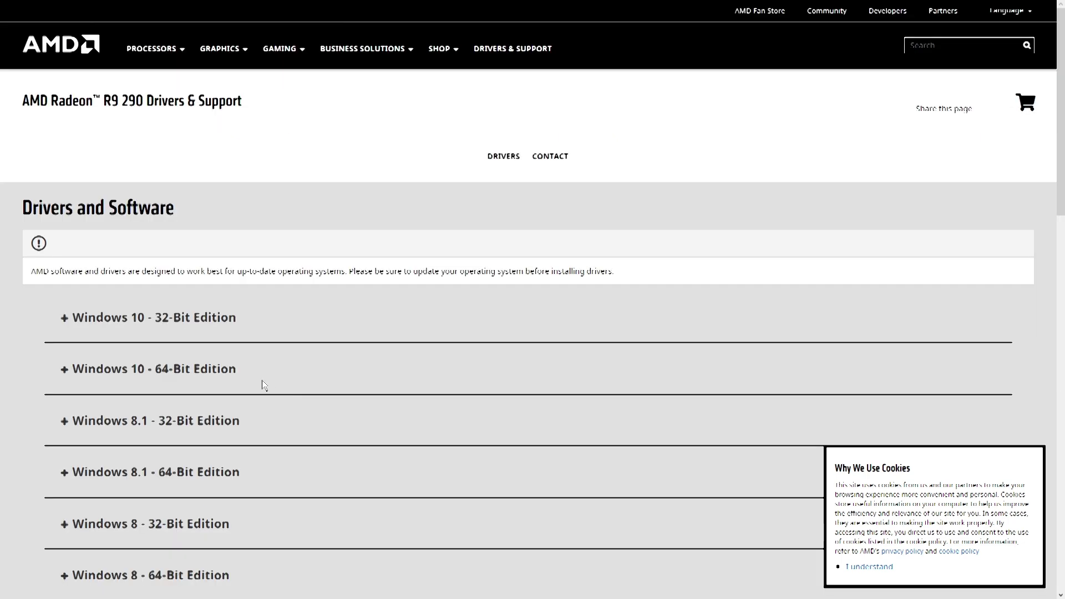
Expand the Windows 10 - 64-Bit Edition drivers and review the listed Radeon Software releases.
{"action": "scroll", "coordinate": [217, 363], "scroll_direction": "down", "scroll_amount": 2}
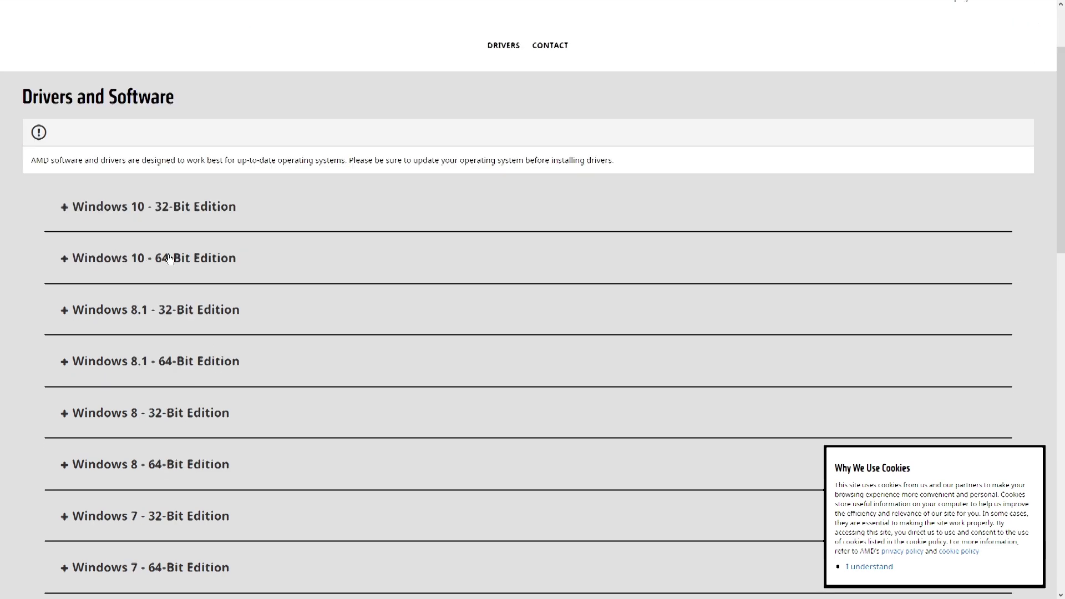
{"action": "left_click", "coordinate": [201, 260]}
{"action": "scroll", "coordinate": [210, 325], "scroll_direction": "down", "scroll_amount": 3}
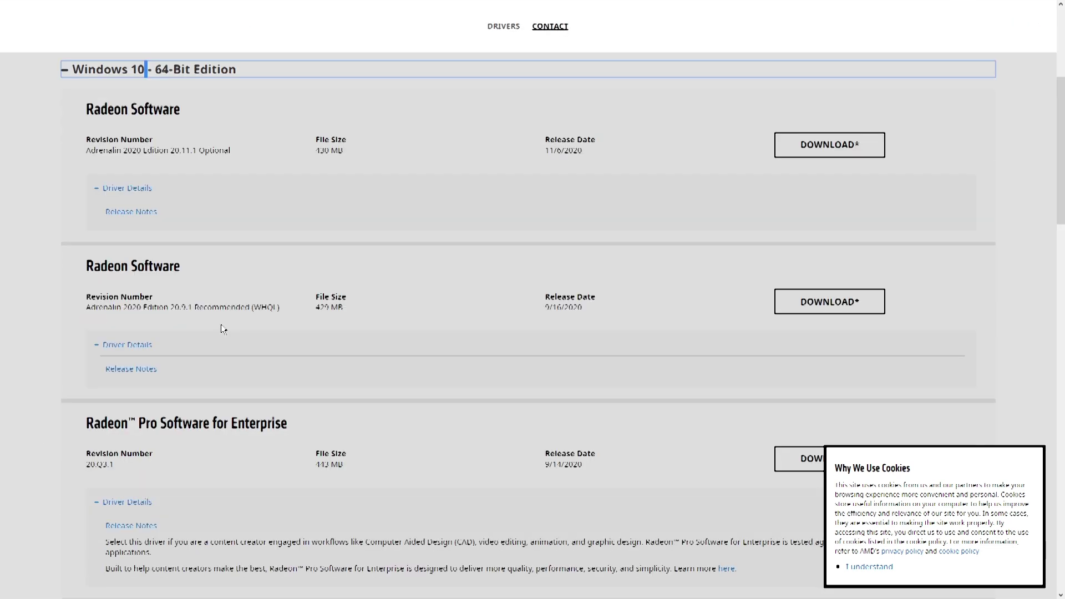
{"action": "scroll", "coordinate": [225, 330], "scroll_direction": "up", "scroll_amount": 2}
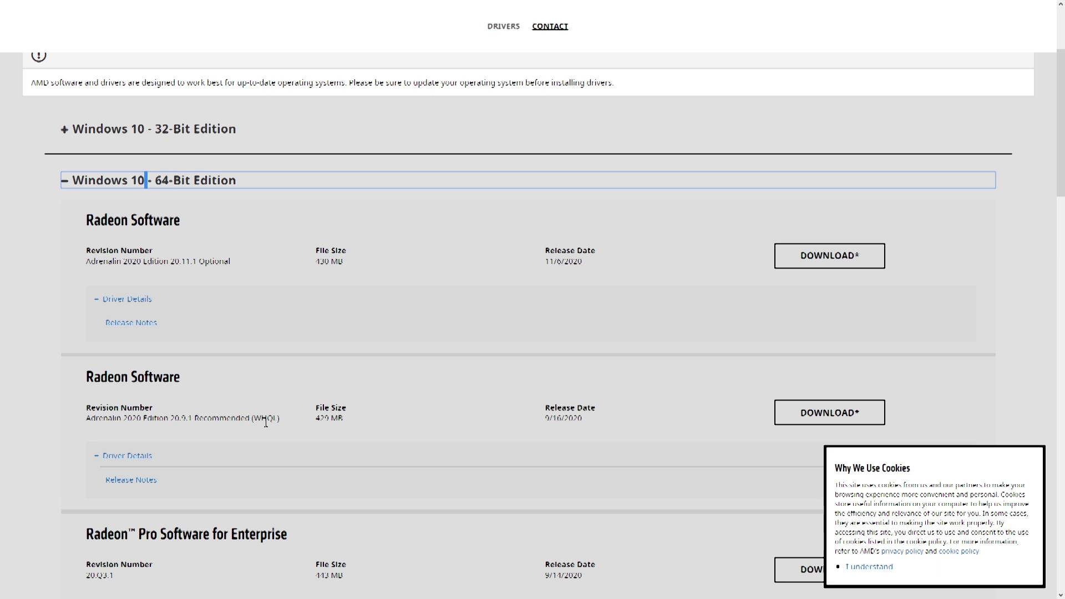
{"action": "left_click", "coordinate": [880, 412]}
{"action": "left_click_drag", "start_coordinate": [347, 266], "coordinate": [313, 265]}
{"action": "left_click", "coordinate": [350, 265]}
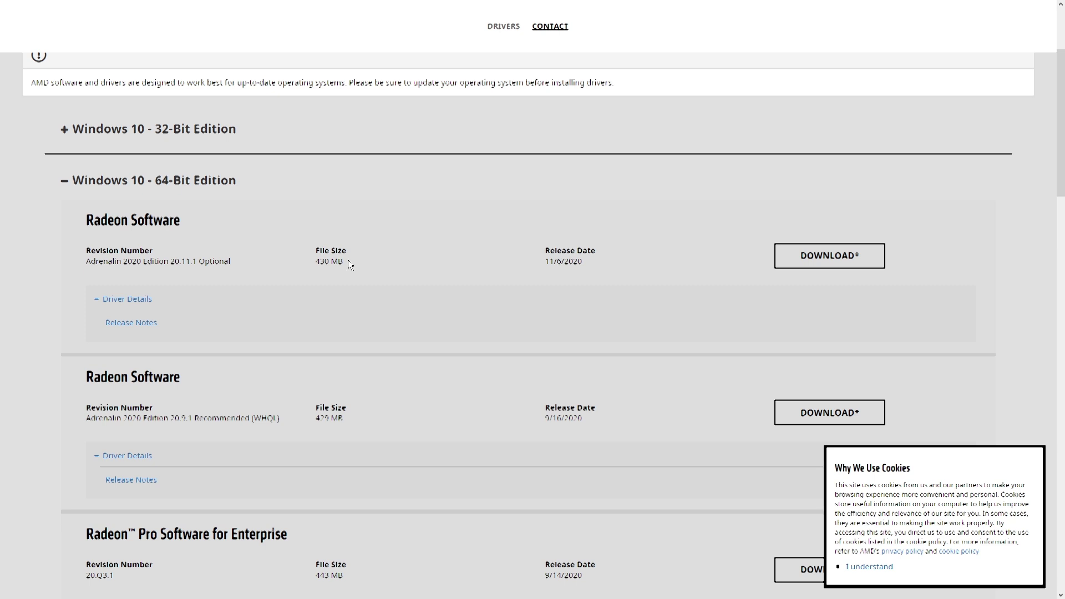
Exit full-screen view and download Radeon Software Adrenalin 2020 Edition 20.11.1 Optional into the Videos folder.
{"action": "key", "text": "F11"}
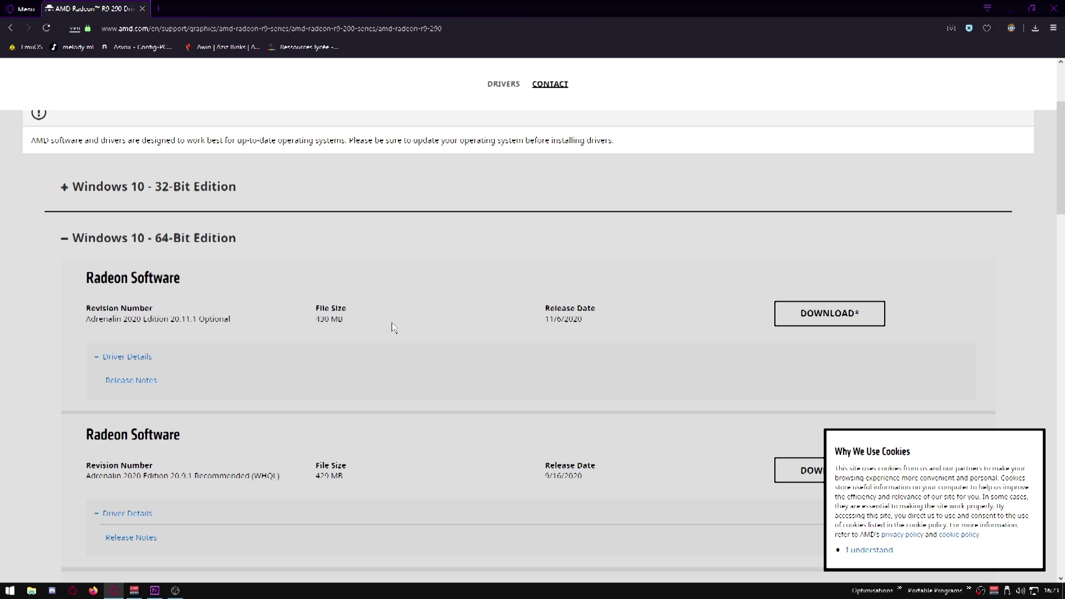
{"action": "left_click", "coordinate": [830, 314]}
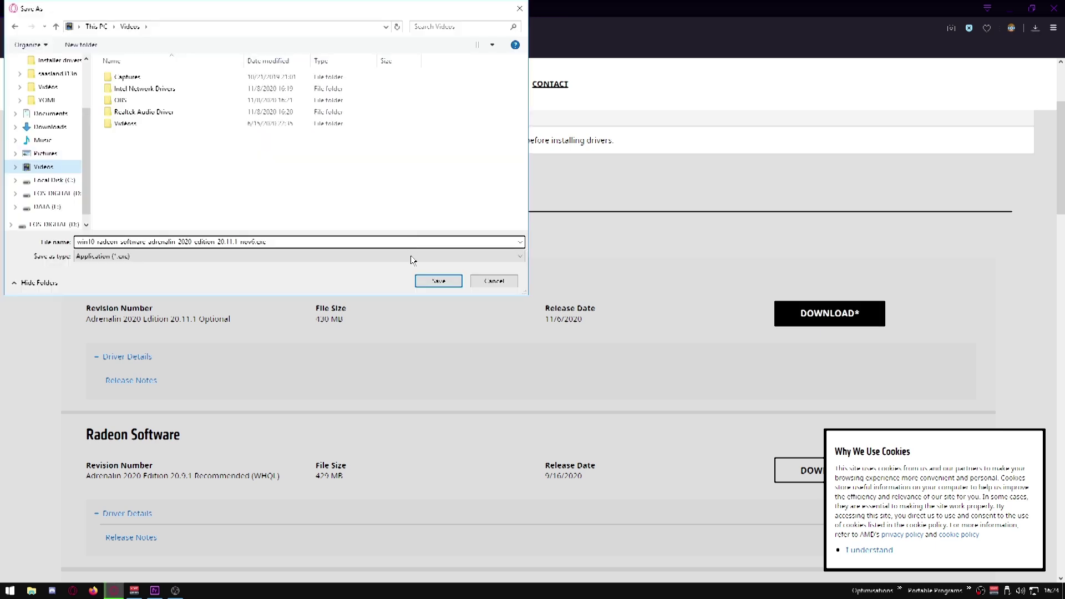
{"action": "left_click", "coordinate": [438, 283]}
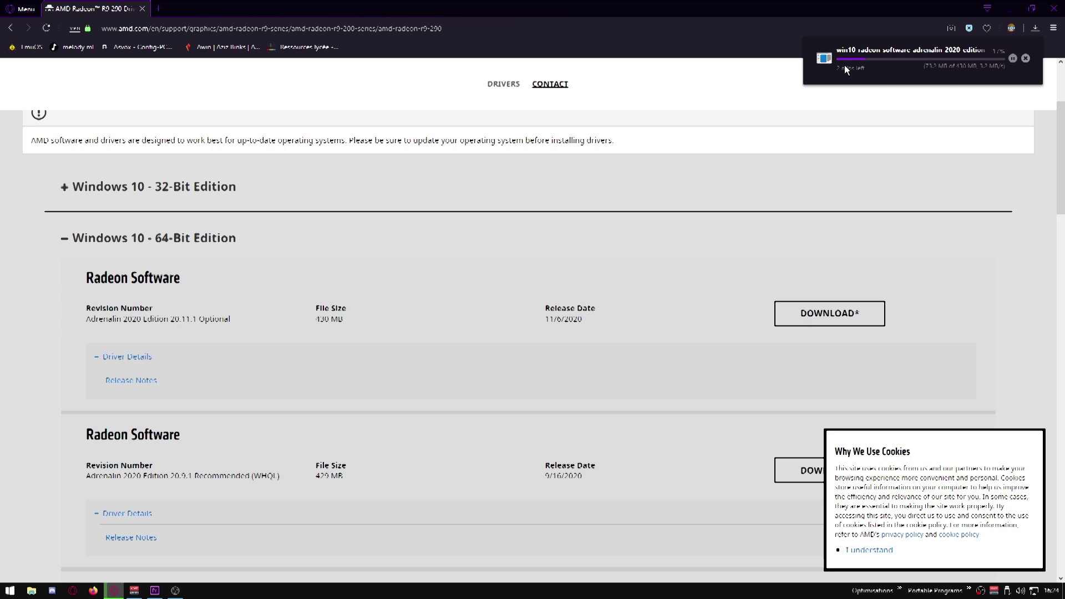
Run the downloaded Radeon Software Adrenalin 2020 Edition 20.11.1 installer and start installing to the default destination folder.
{"action": "left_click", "coordinate": [1035, 30]}
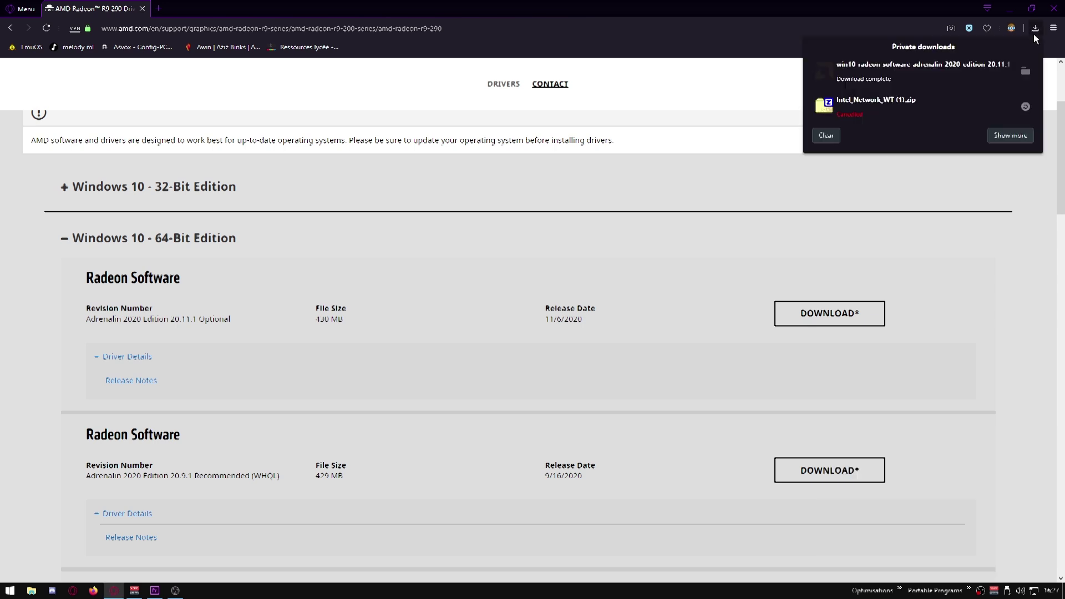
{"action": "left_click", "coordinate": [887, 78]}
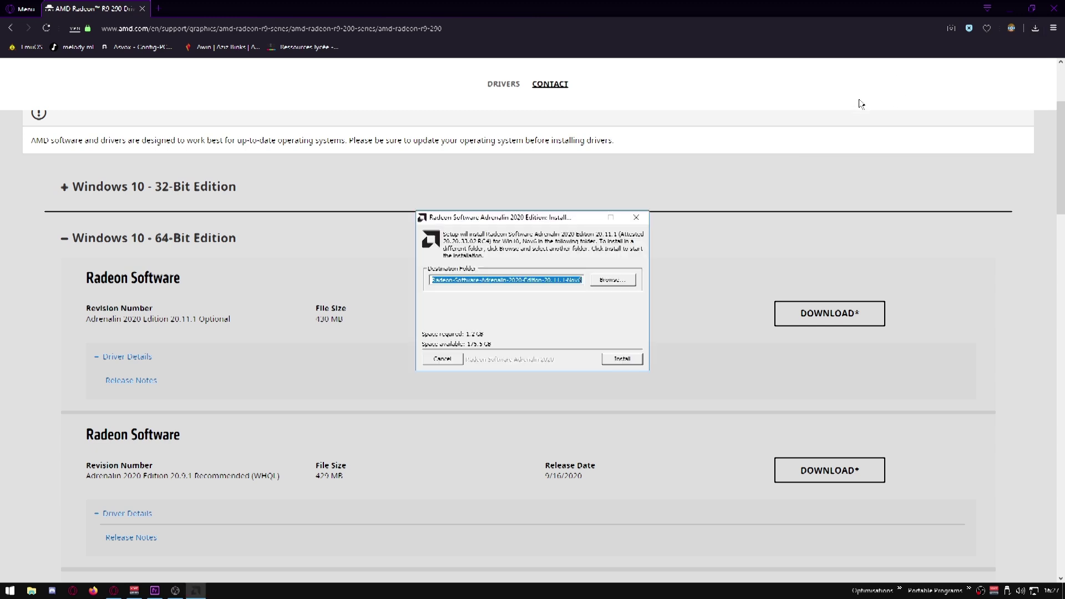
{"action": "left_click", "coordinate": [618, 359]}
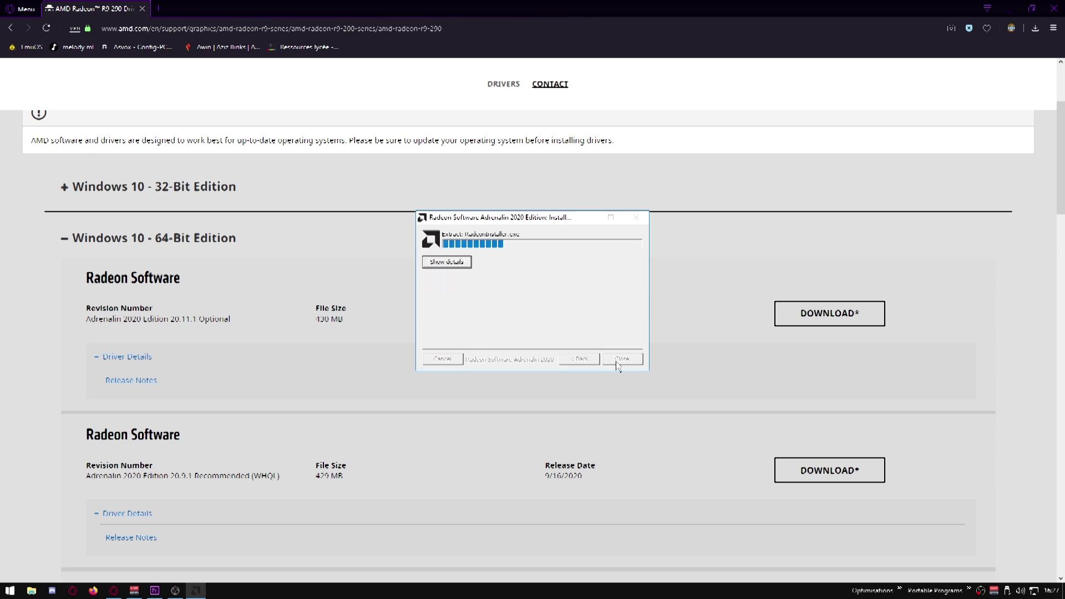